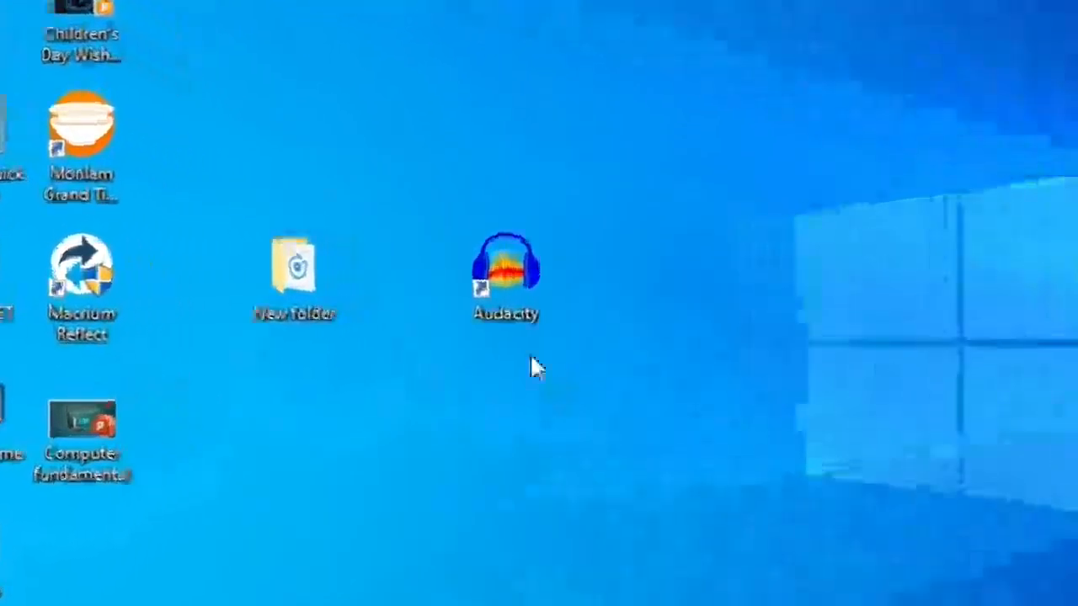
left_click_drag(552, 205, 419, 336)
left_click_drag(233, 533, 233, 533)
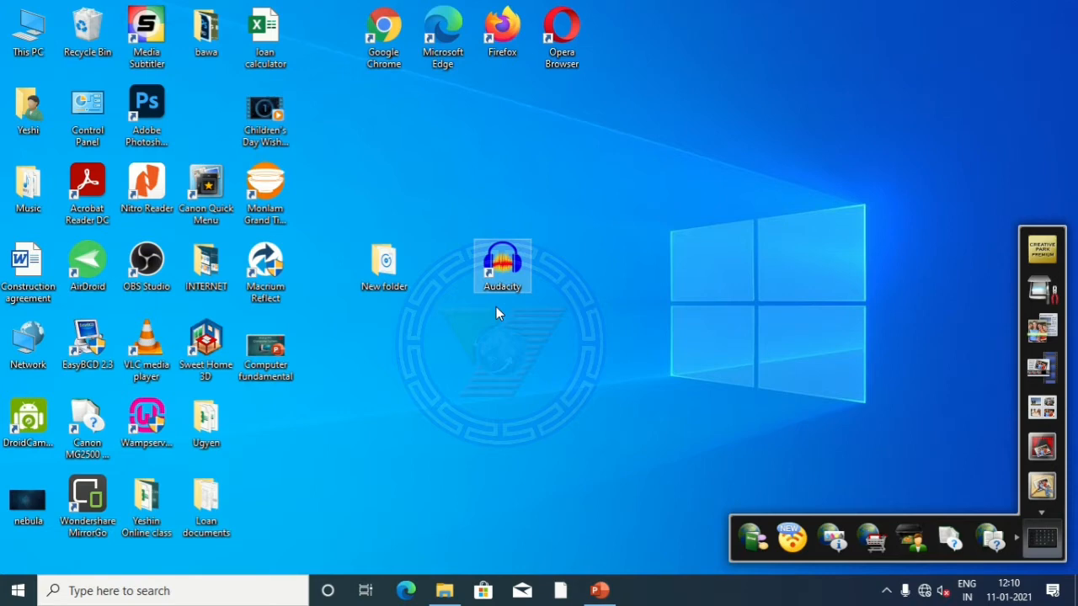
left_click(502, 386)
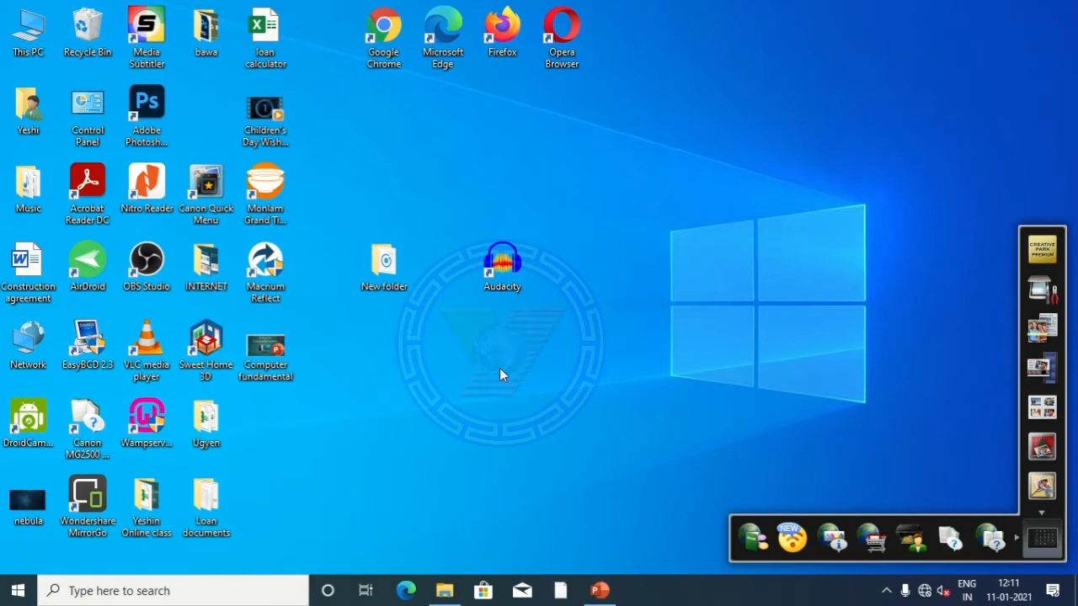
Launch Audacity and import the song file from the New folder on the Desktop as an audio track
double_click(510, 290)
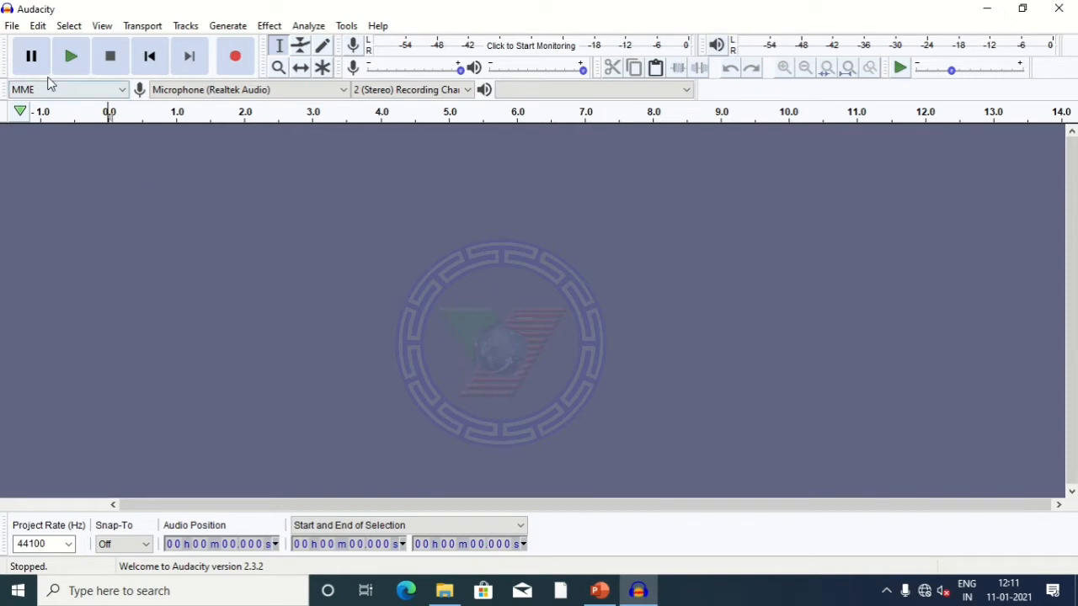
left_click(13, 28)
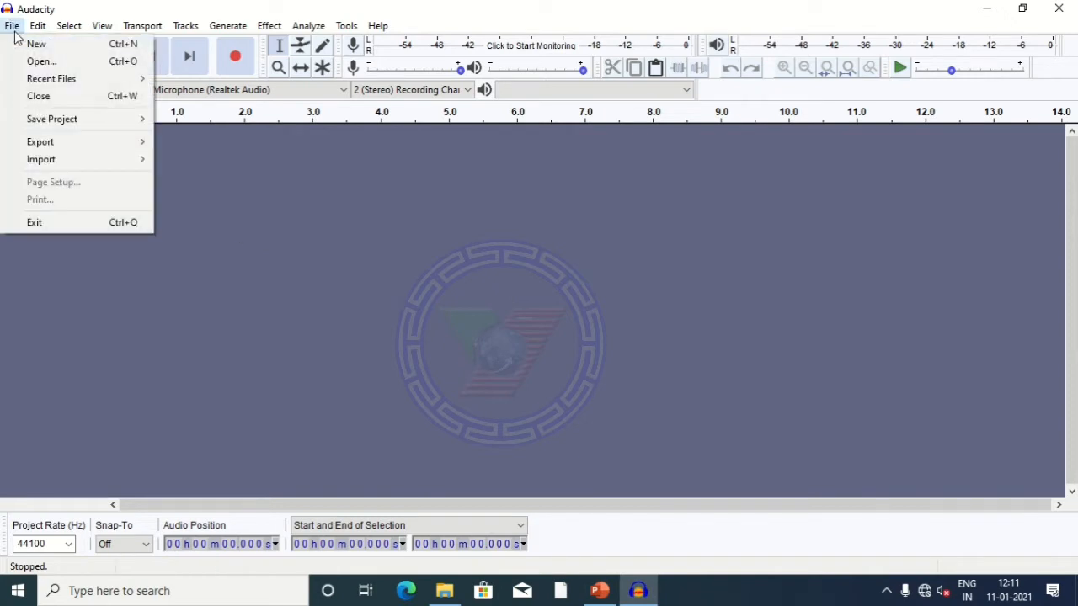
mouse_move(82, 162)
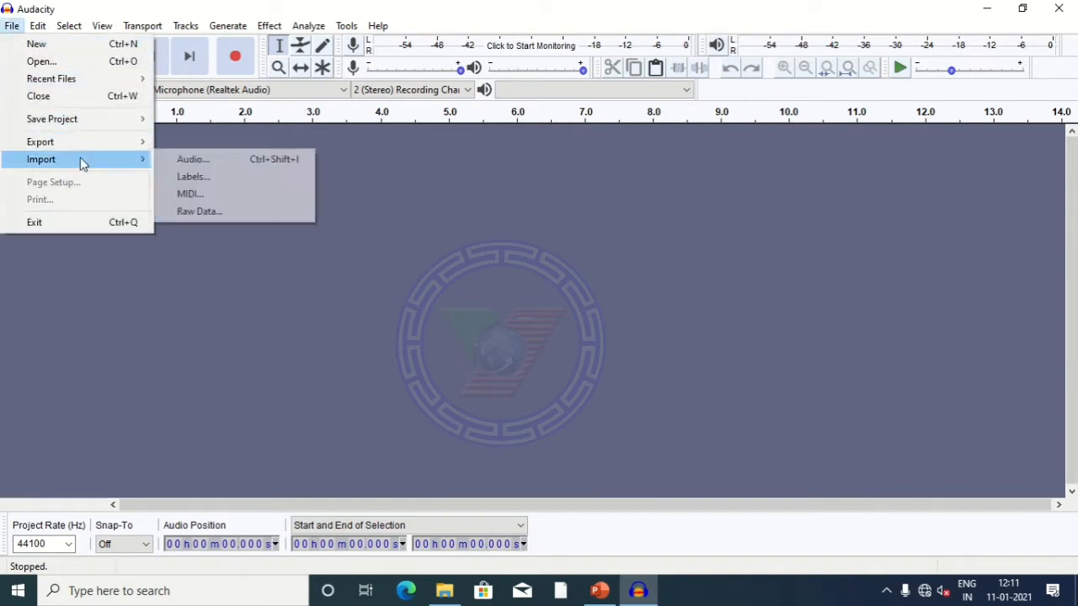
left_click(200, 163)
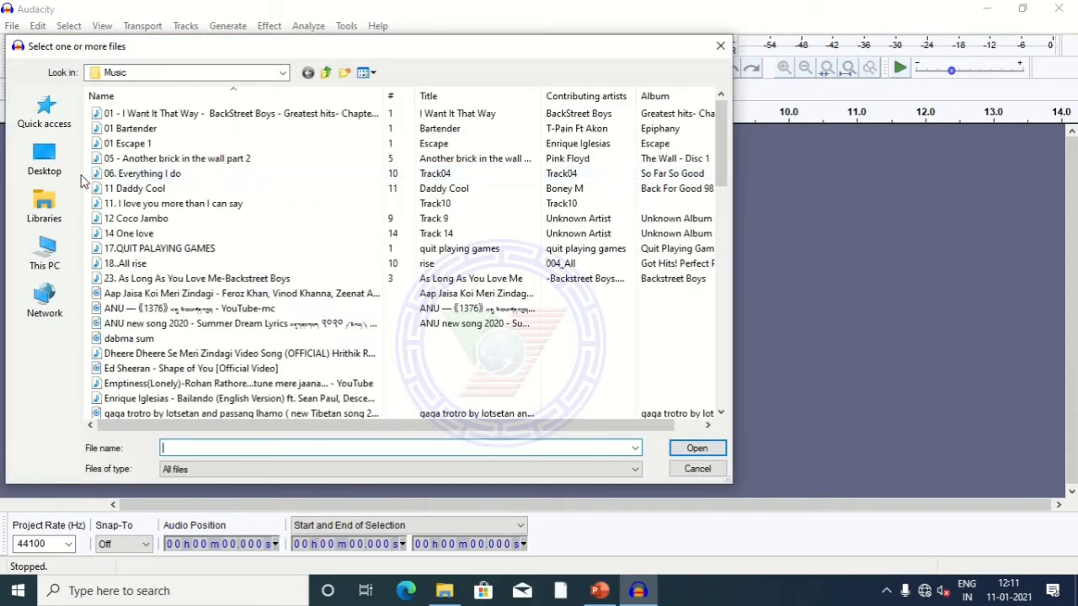
left_click(58, 173)
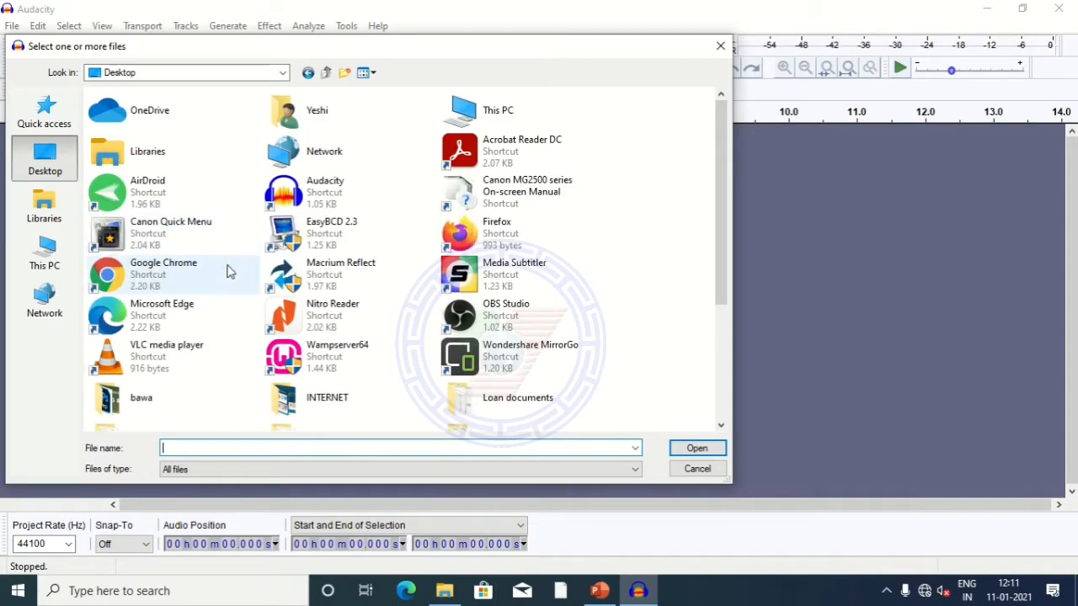
scroll(335, 362, "down", 3)
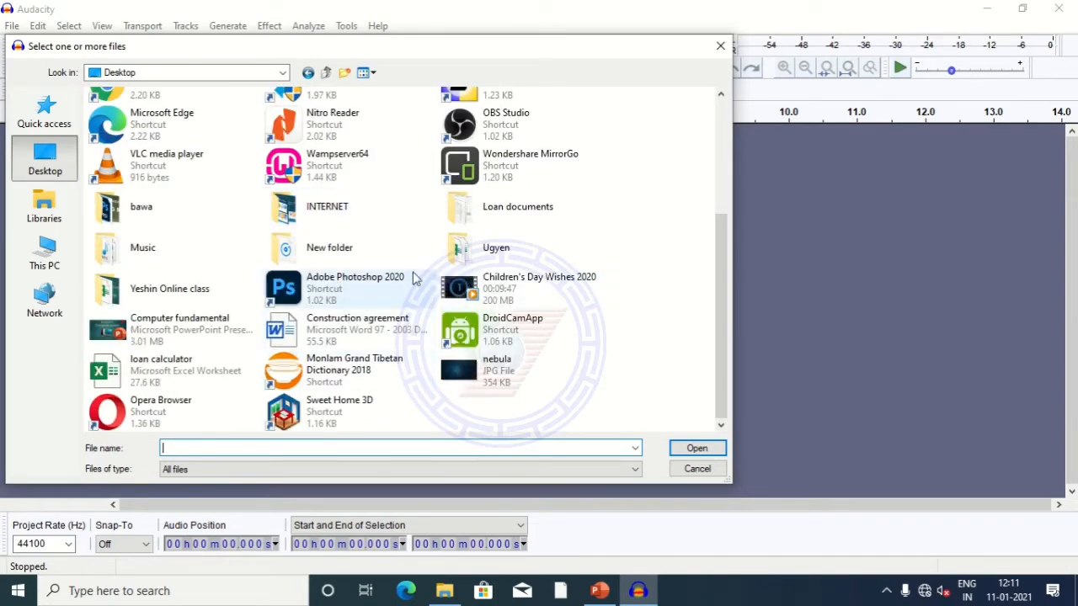
double_click(334, 256)
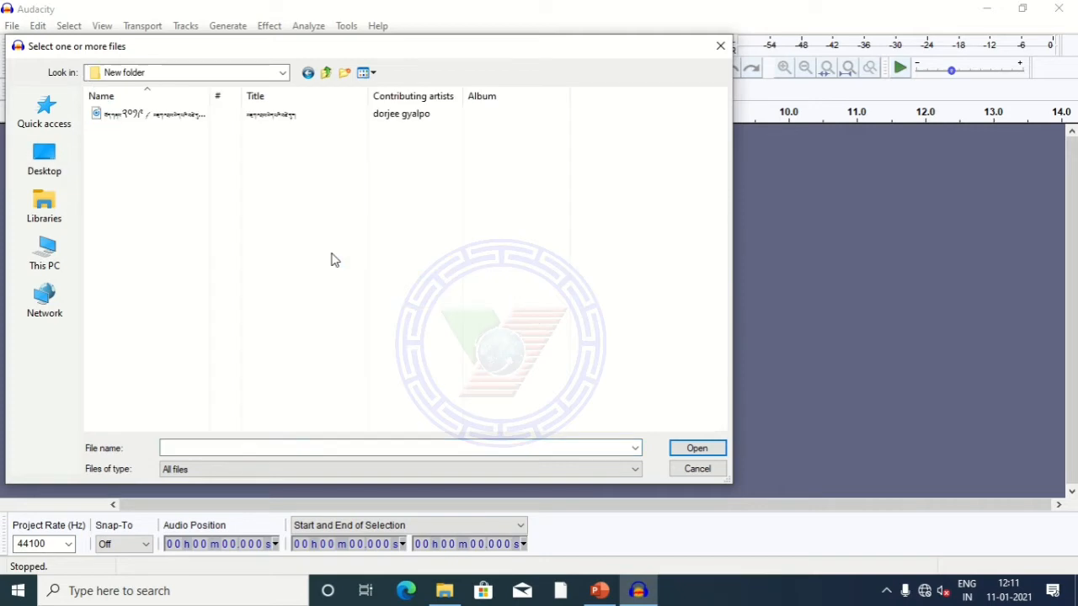
double_click(166, 116)
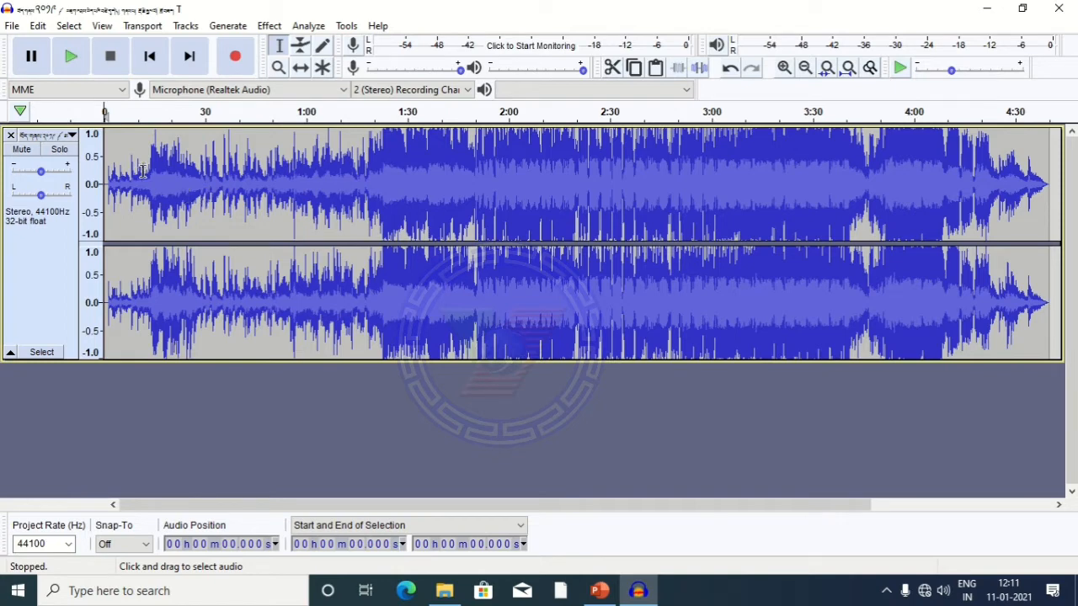
Play the imported song from the beginning, skip ahead to about 0:53, and pause playback at about 1:05
left_click(73, 58)
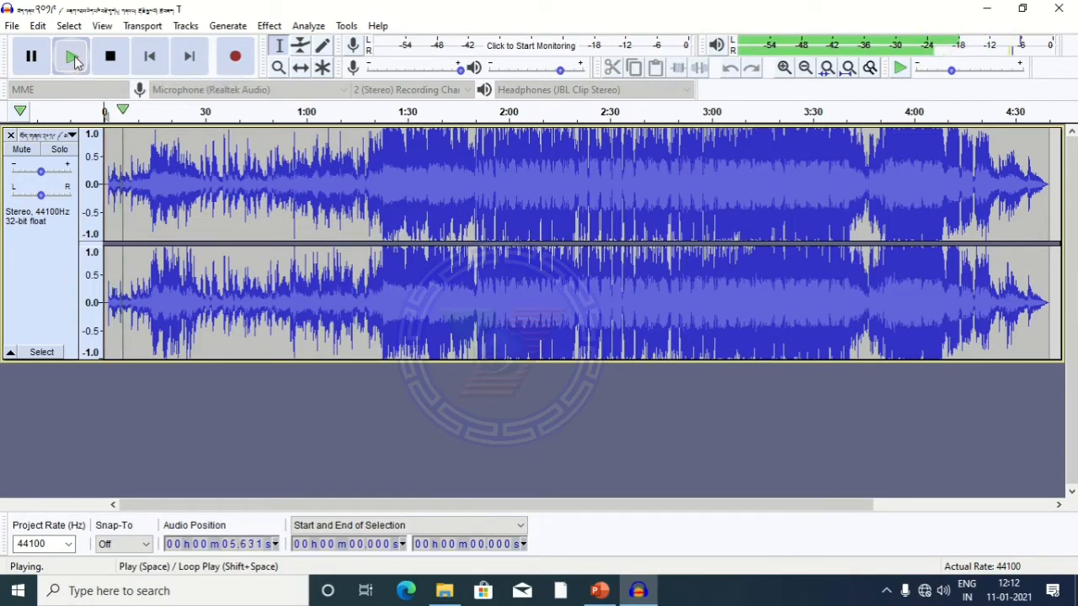
left_click(284, 112)
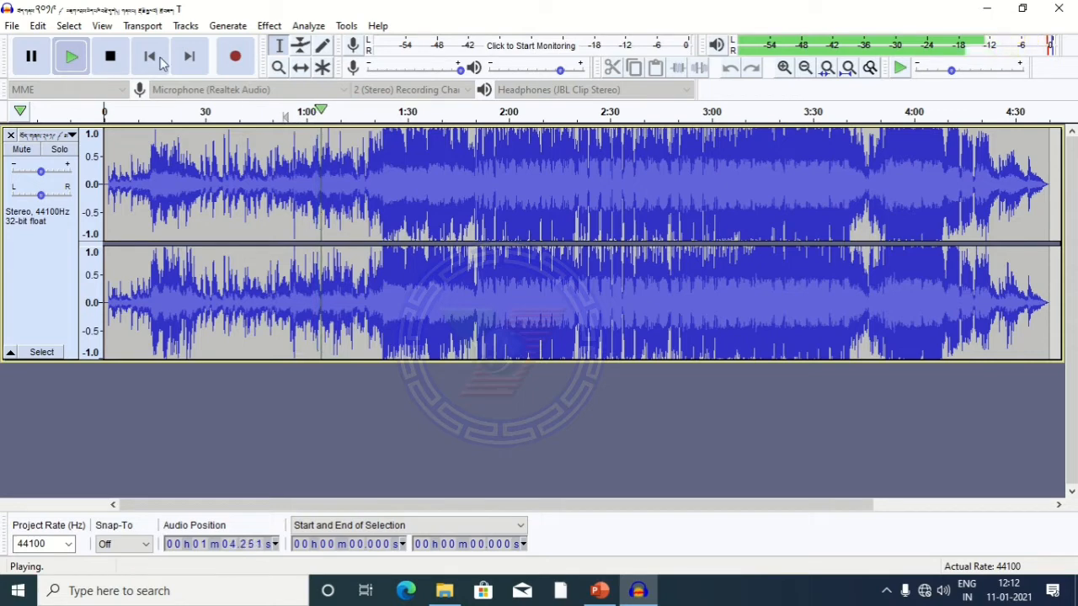
left_click(32, 56)
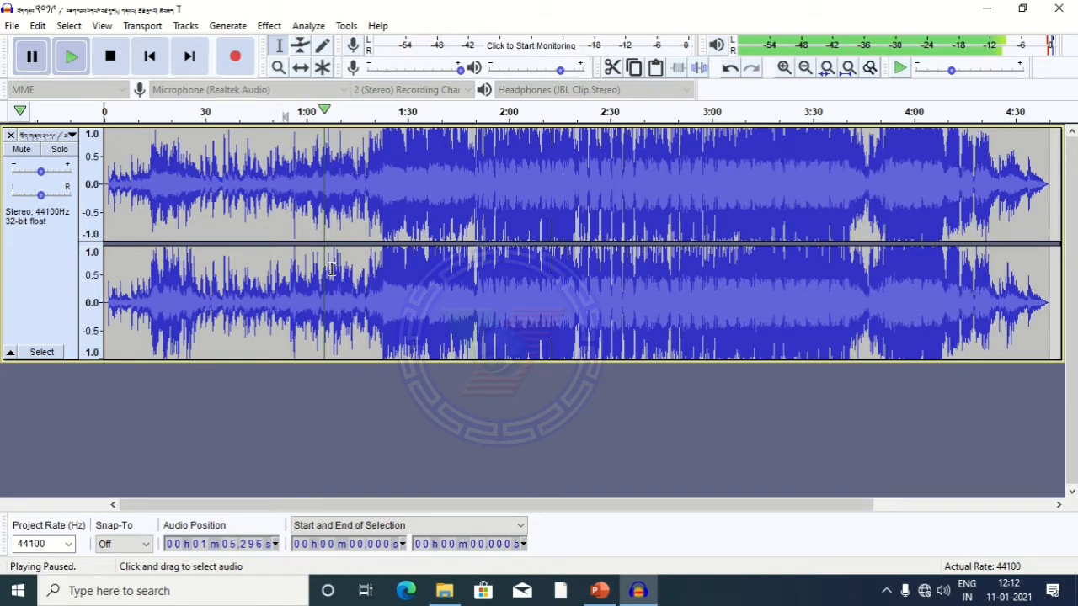
left_click(297, 176)
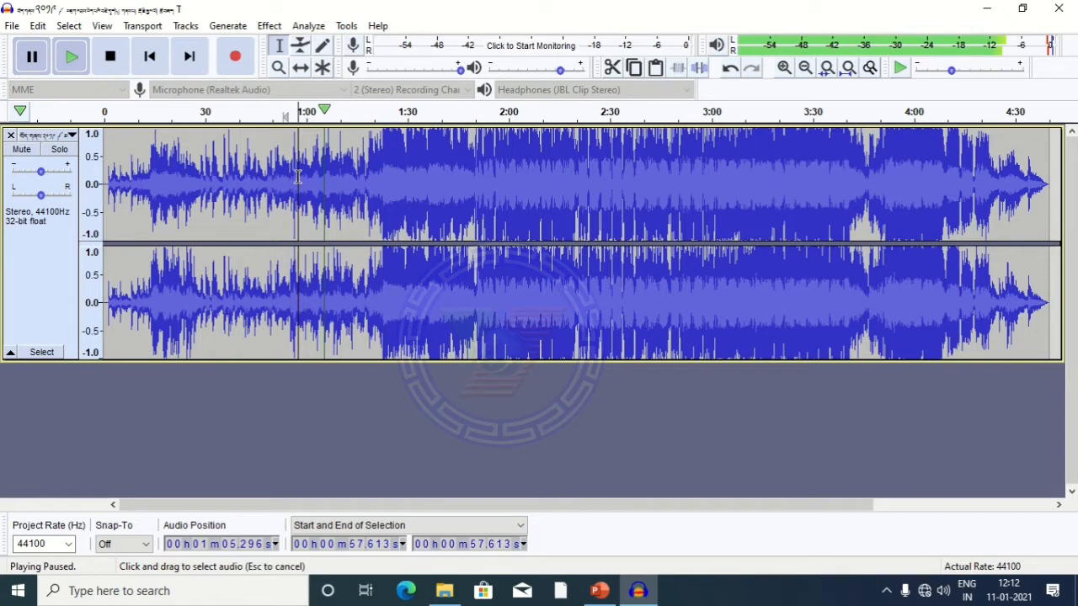
left_click_drag(297, 177, 391, 187)
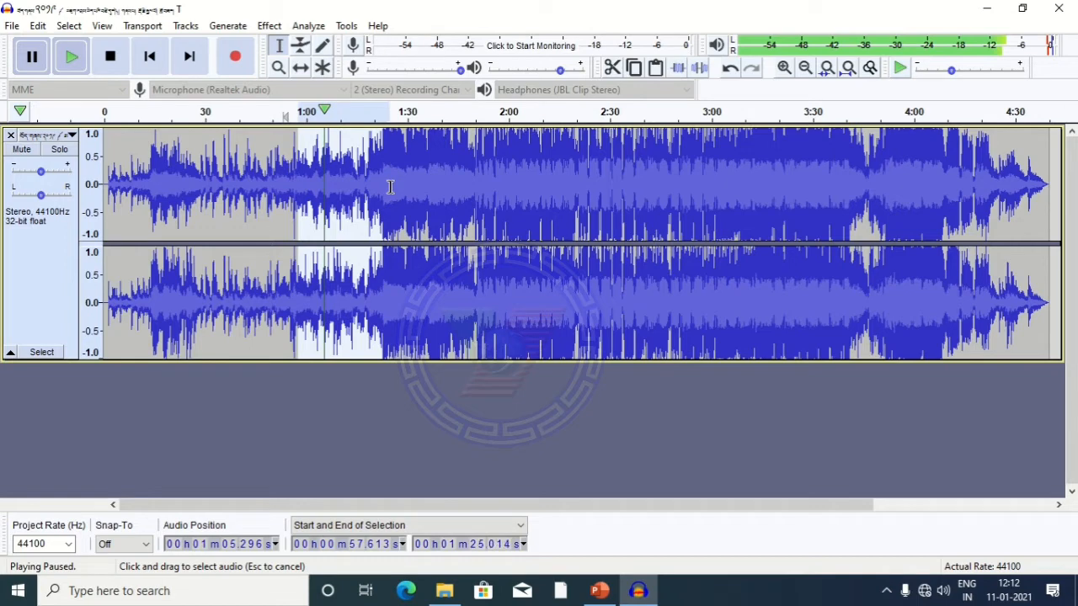
left_click(352, 191)
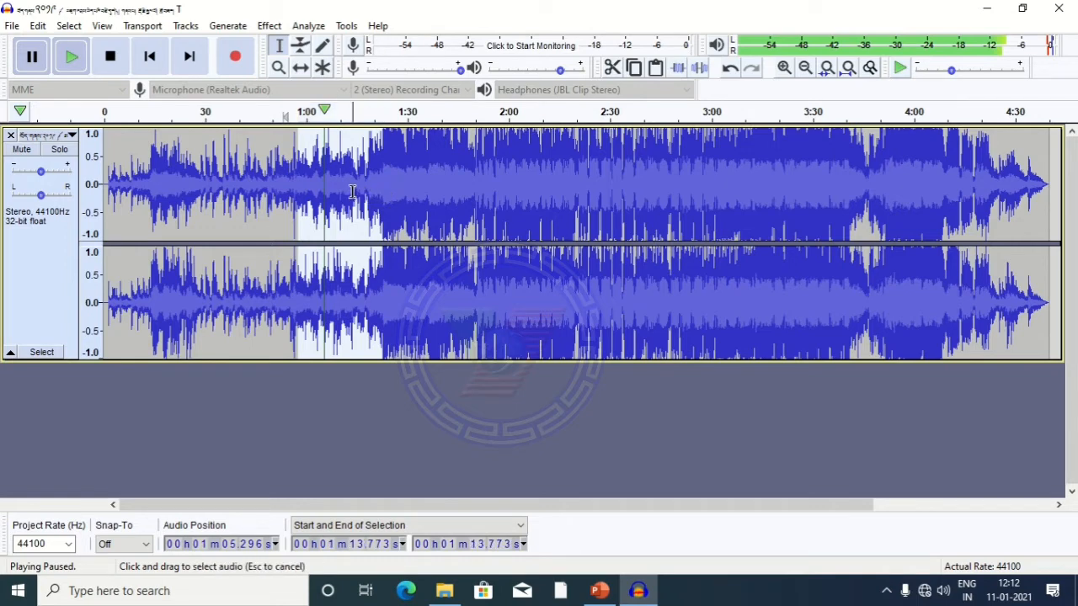
left_click_drag(116, 171, 1047, 212)
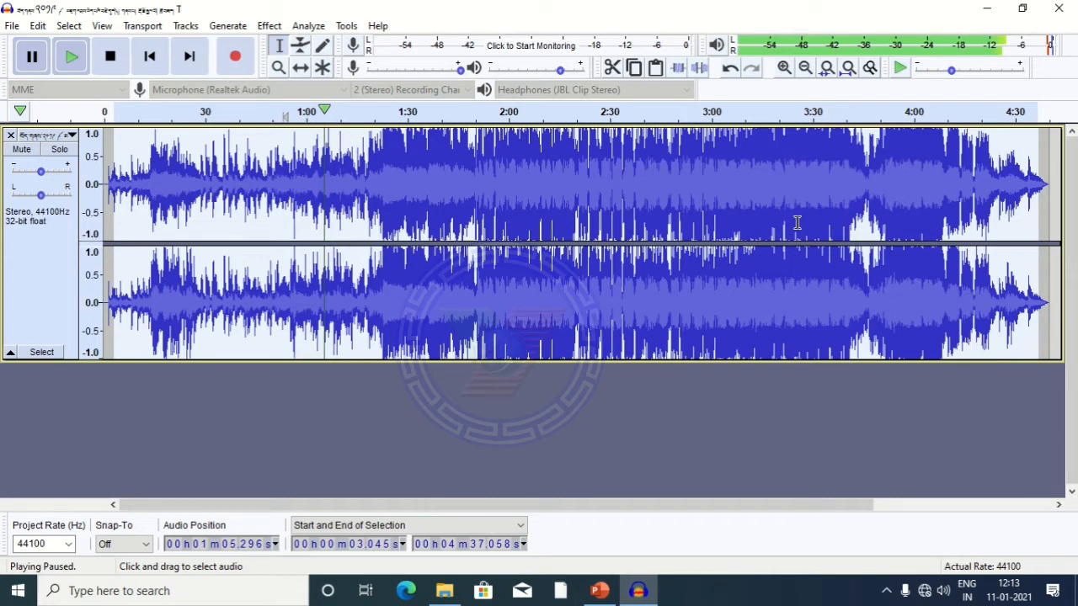
left_click(464, 183)
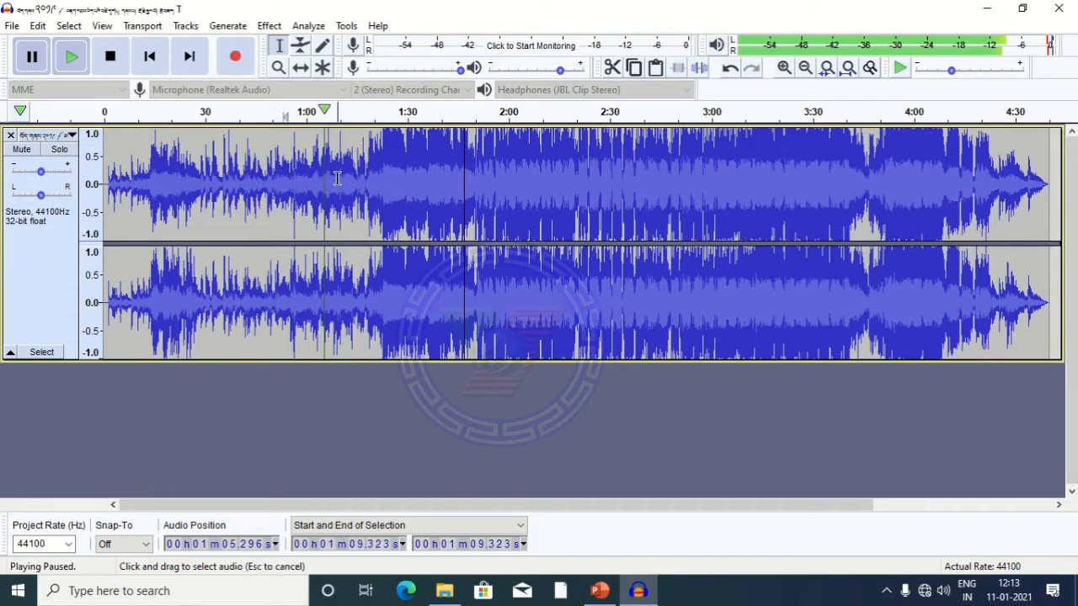
left_click_drag(337, 180, 382, 189)
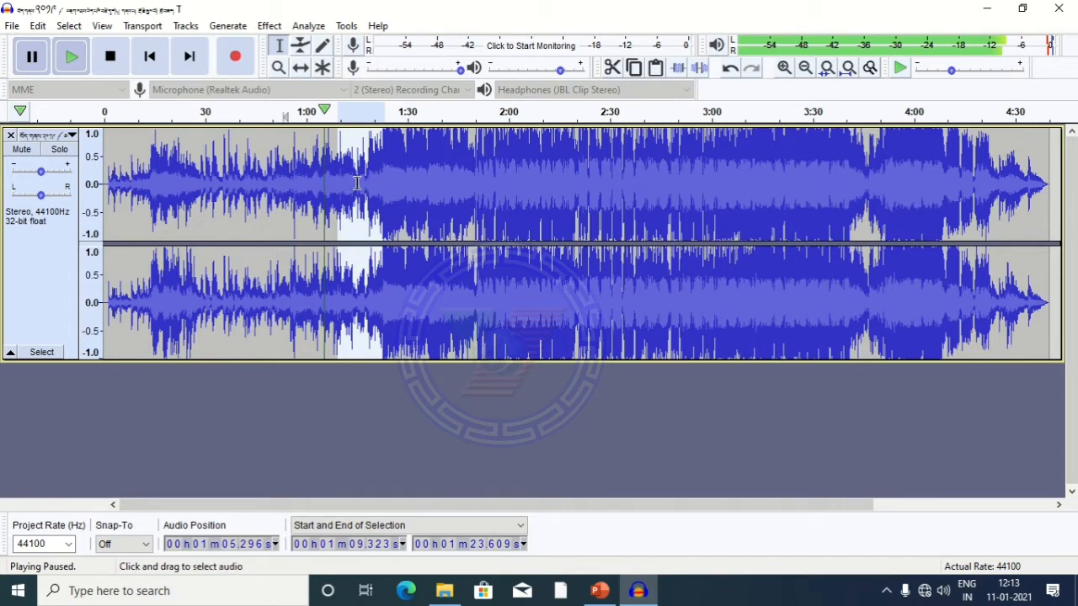
Select the audio from about 1:11 to 1:24 and apply Vocal Reduction and Isolation with the Remove Vocals action
left_click(342, 180)
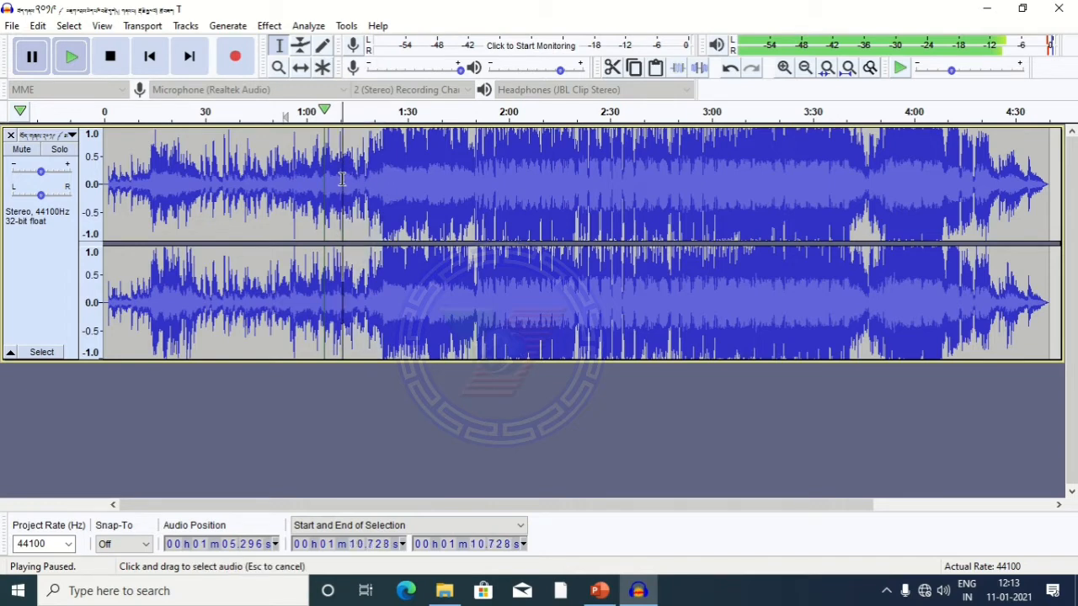
left_click_drag(342, 180, 386, 184)
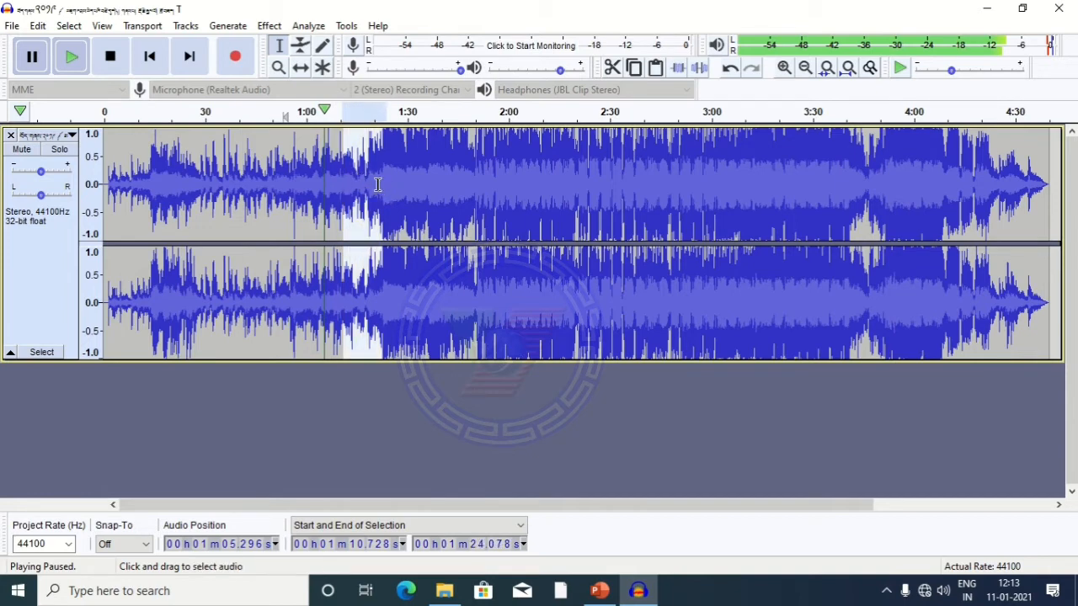
left_click(269, 26)
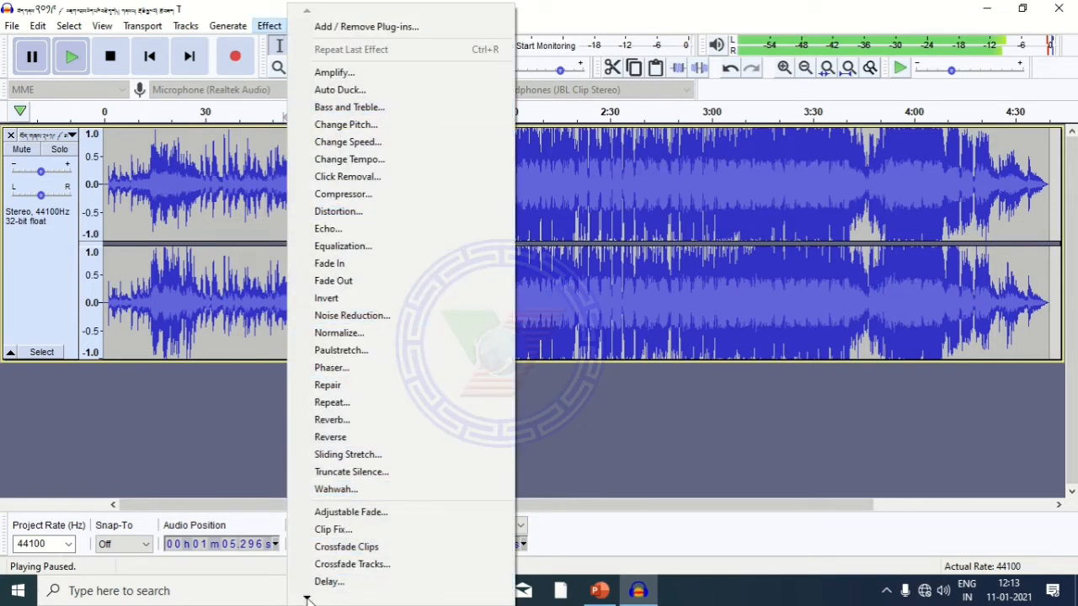
mouse_move(307, 598)
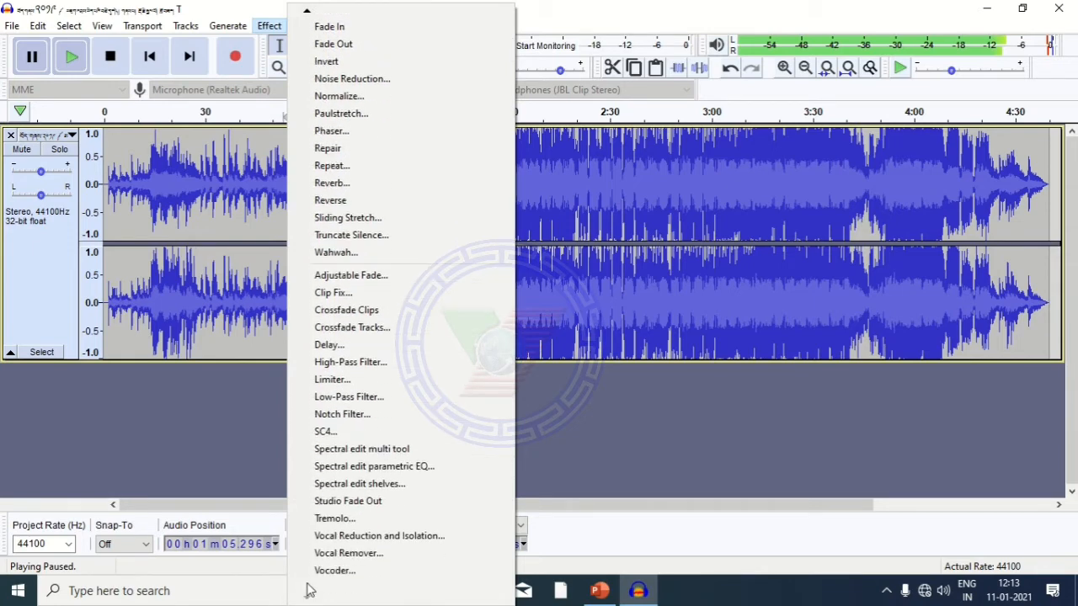
left_click(384, 539)
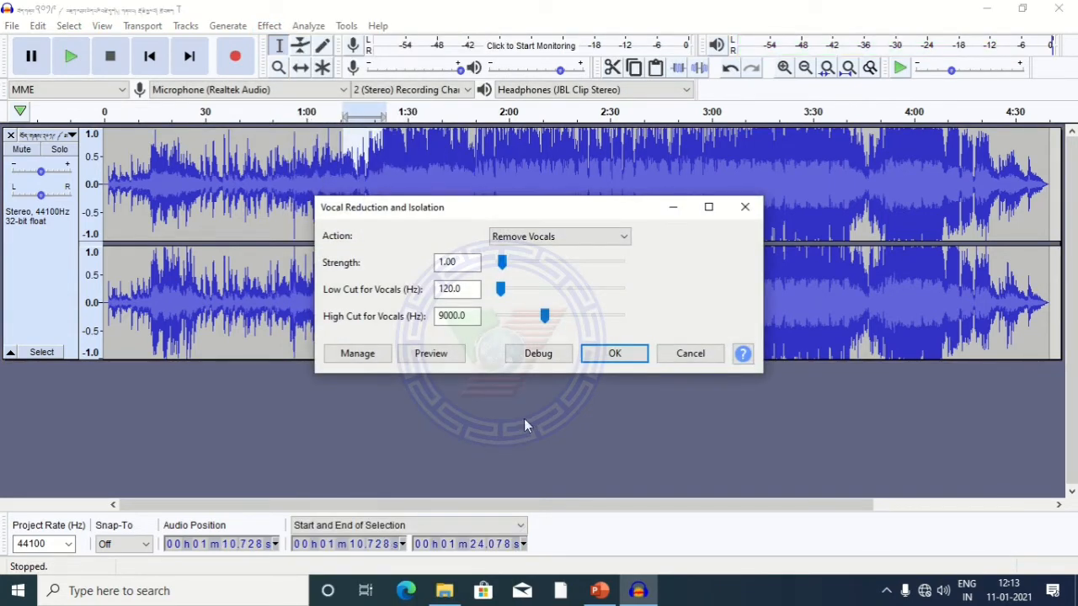
left_click(611, 357)
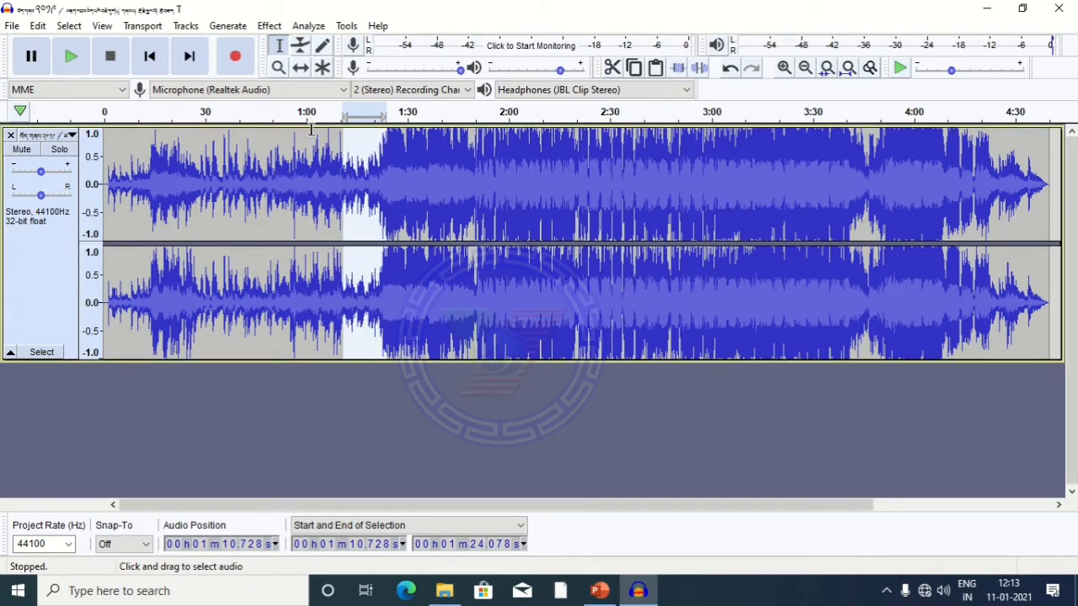
Play the track from about 1:02 to check the vocal removal, and pause at about 1:27
left_click(311, 129)
left_click(71, 57)
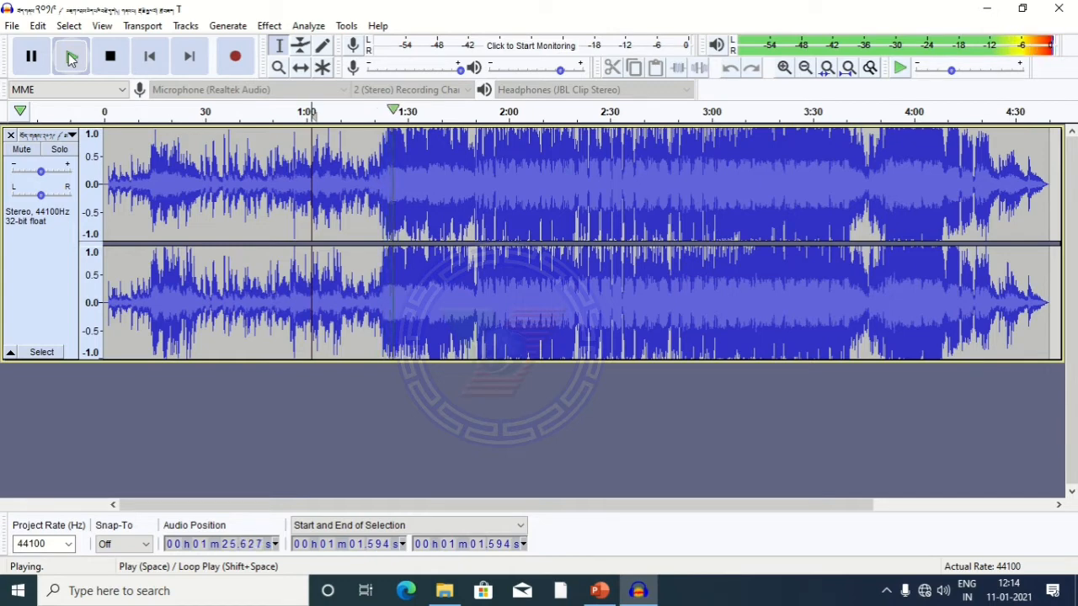
left_click(34, 57)
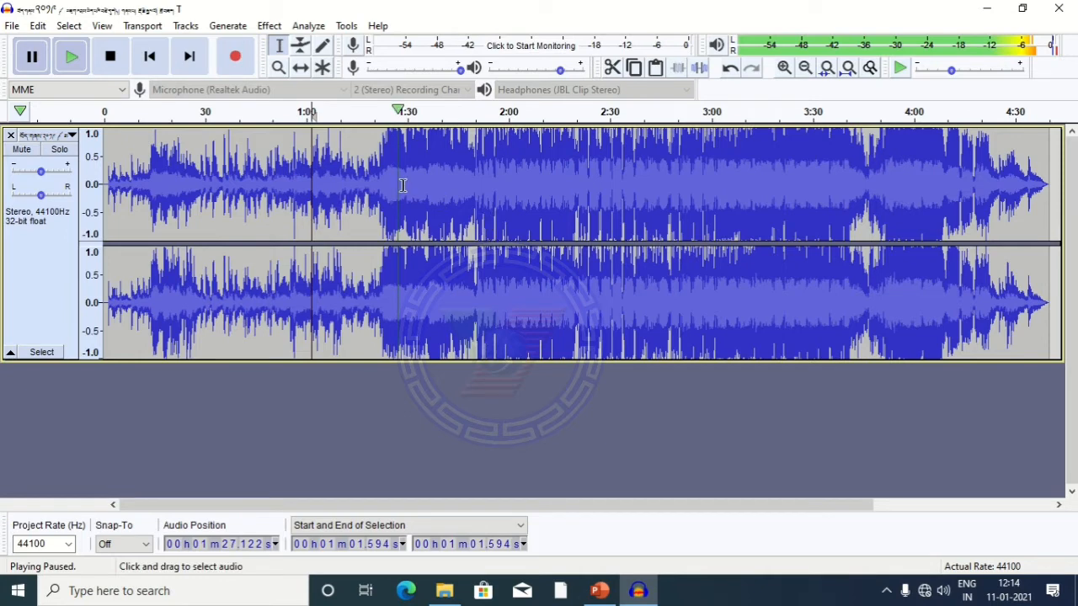
Select the audio from about 1:28 to 1:46 and remove its vocals with Vocal Reduction and Isolation
left_click_drag(401, 179, 462, 178)
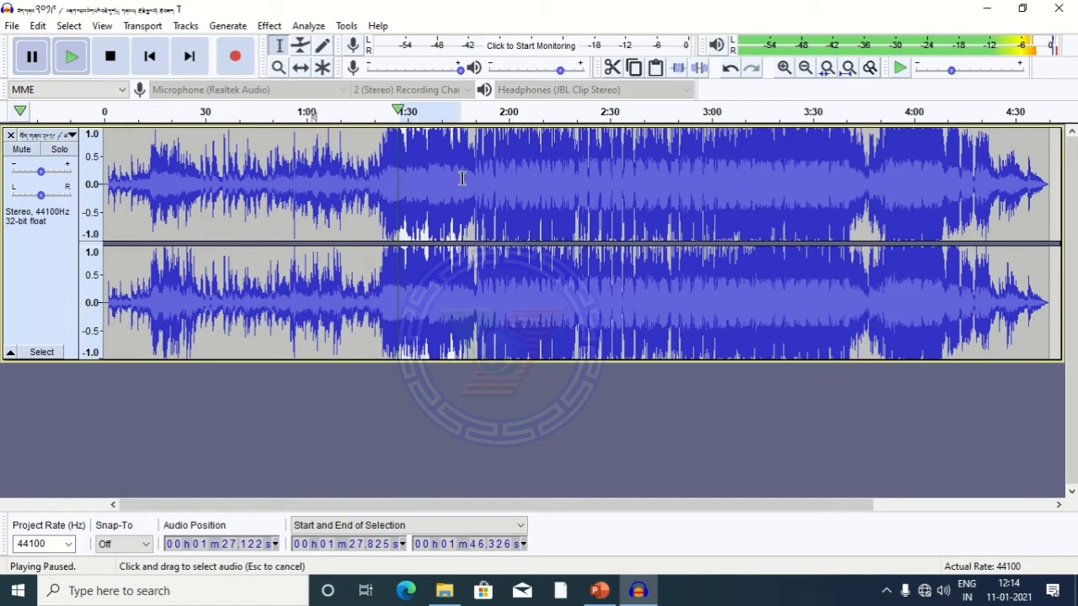
left_click(270, 26)
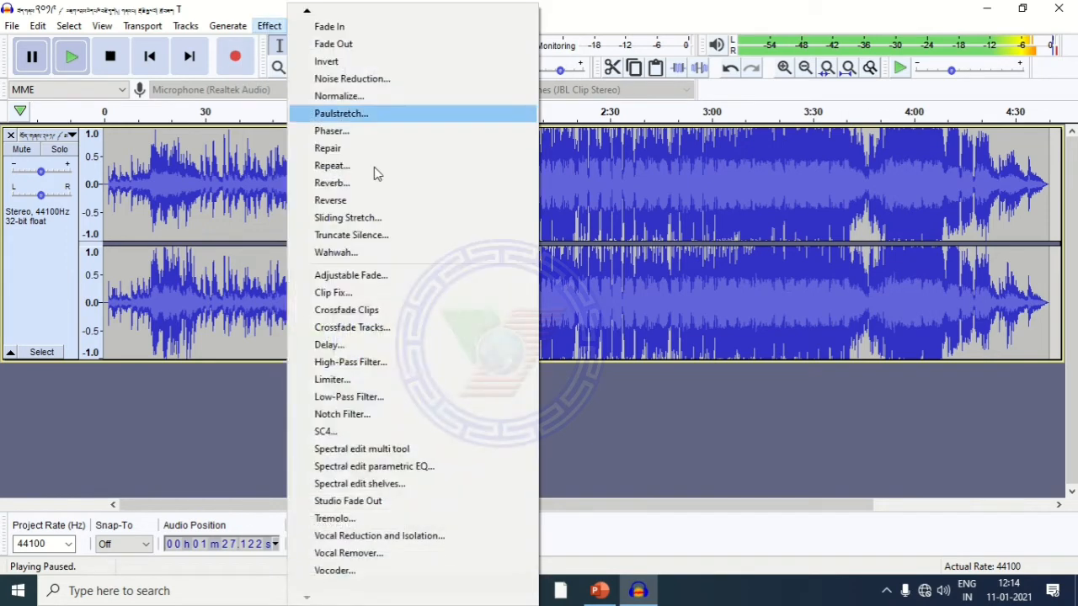
left_click(390, 544)
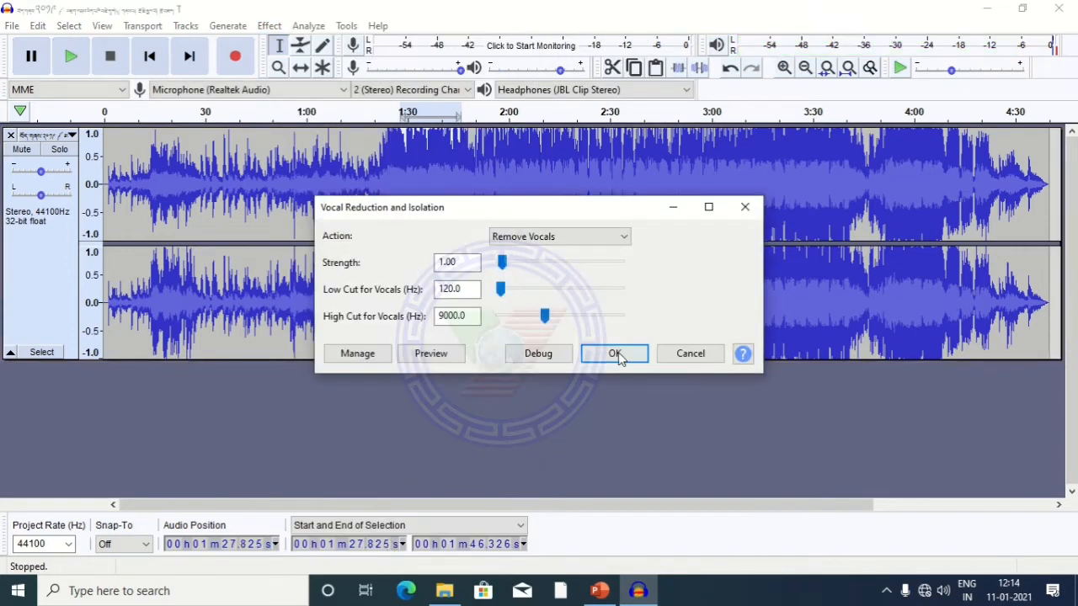
left_click(616, 353)
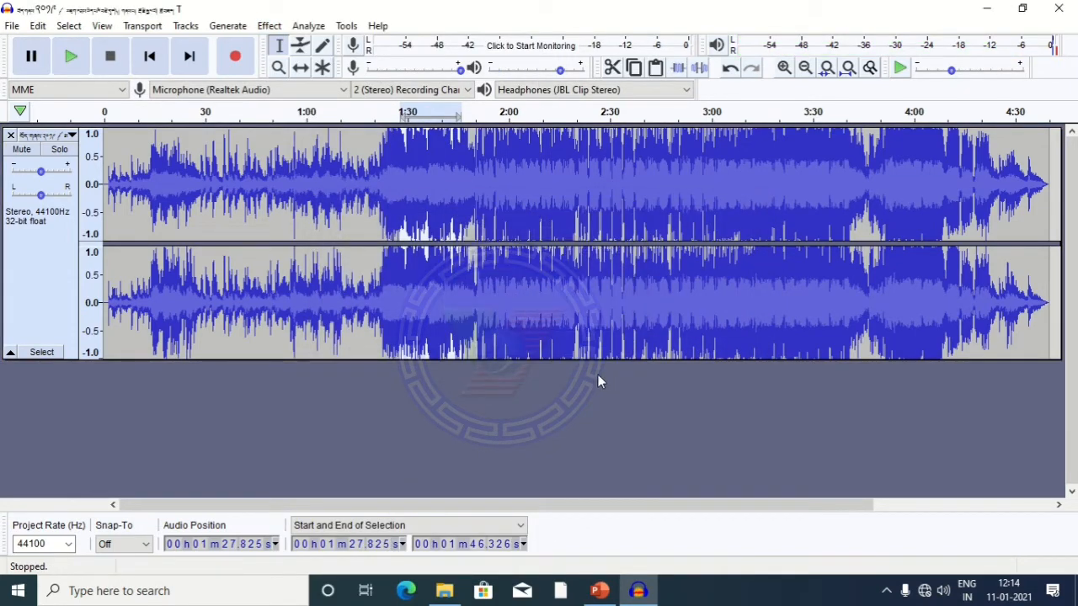
Play the track from about 1:22 to check the second processed section, and pause at about 1:41
left_click(380, 133)
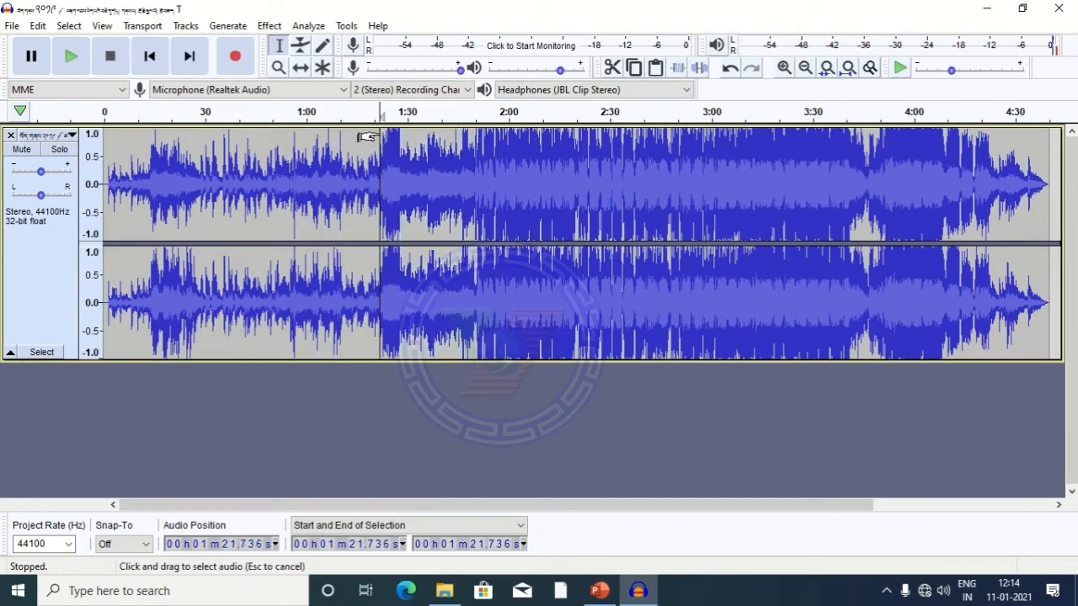
left_click(71, 57)
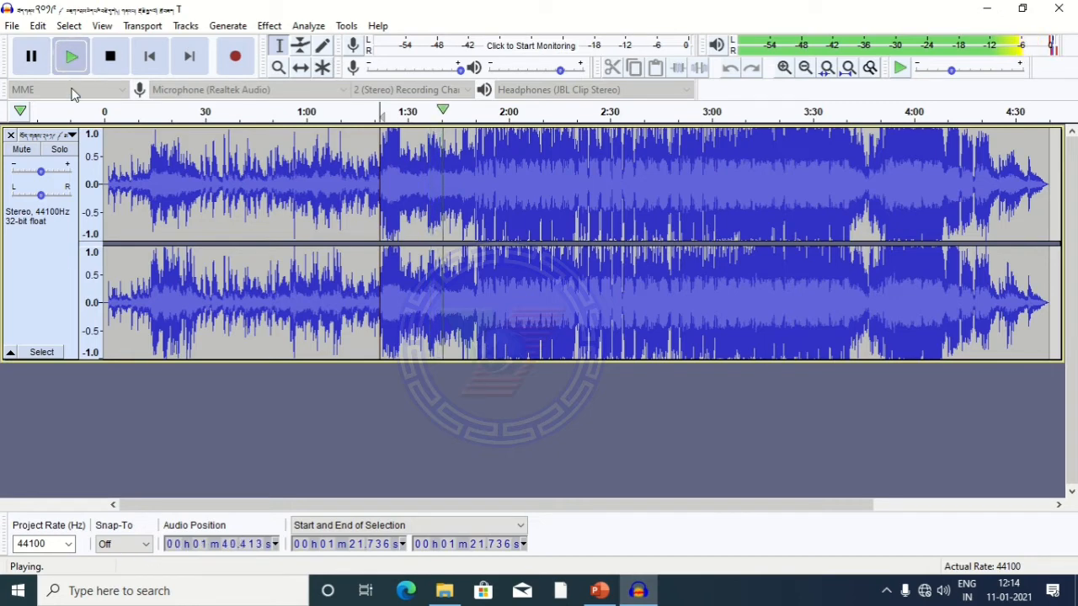
left_click(32, 58)
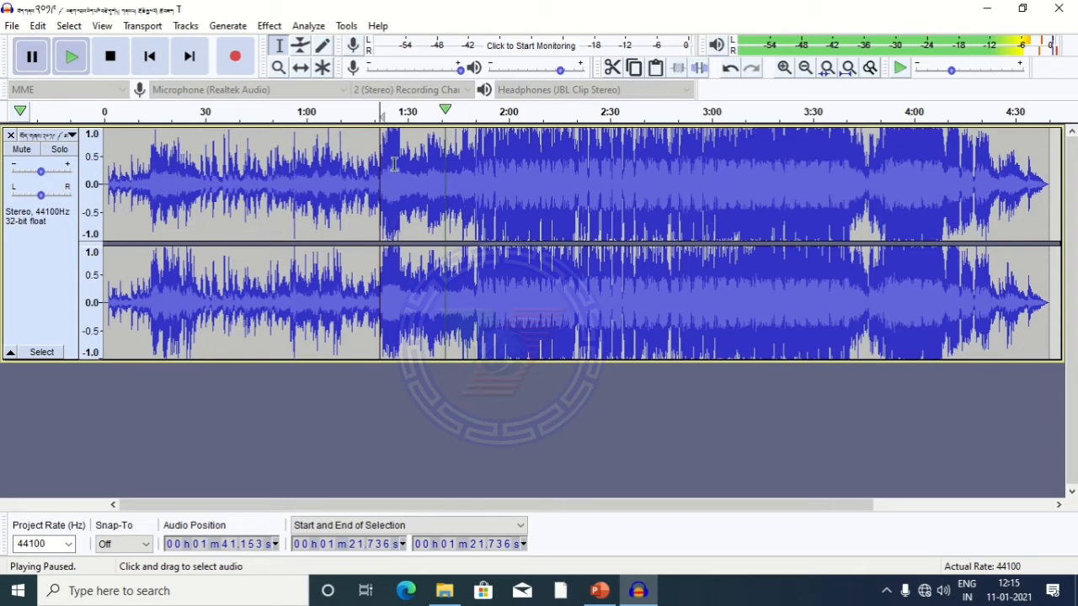
left_click_drag(384, 160, 439, 160)
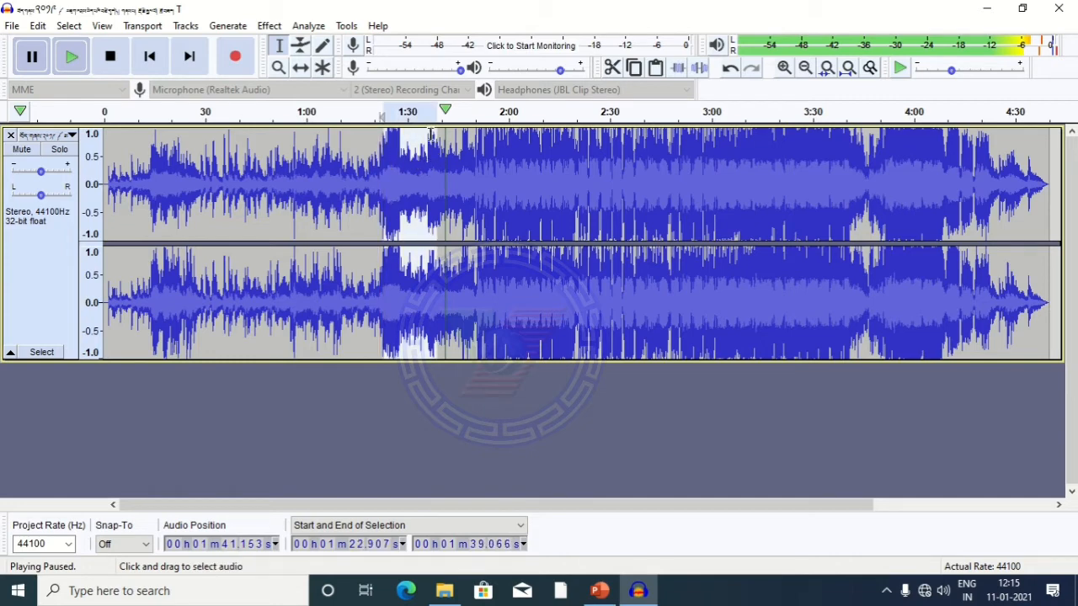
left_click_drag(589, 160, 675, 160)
left_click(640, 193)
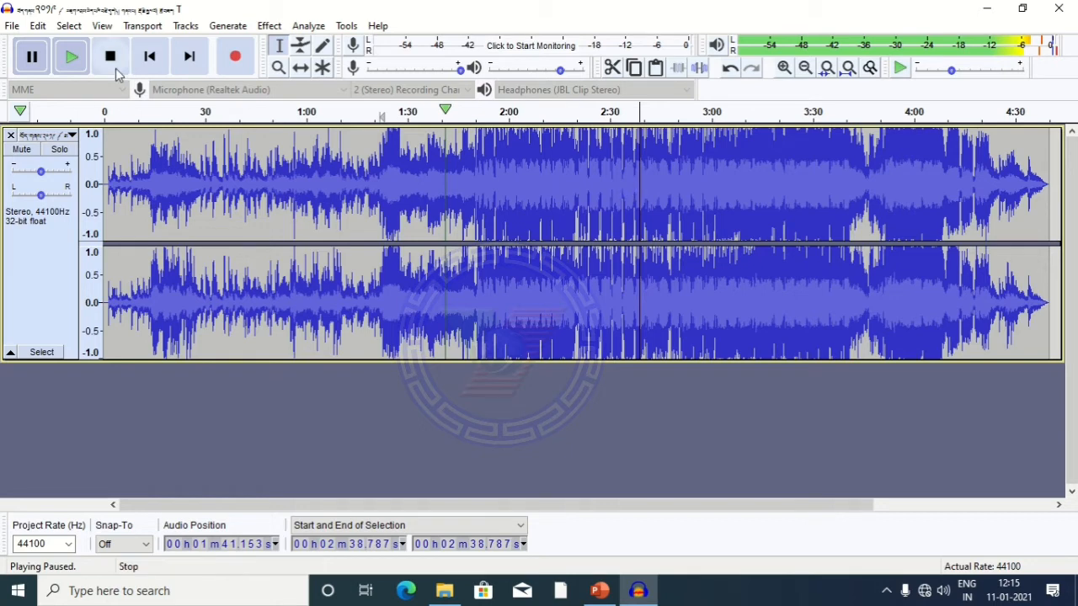
Undo the earlier edits until the project is empty and import the song's audio file again
left_click(729, 69)
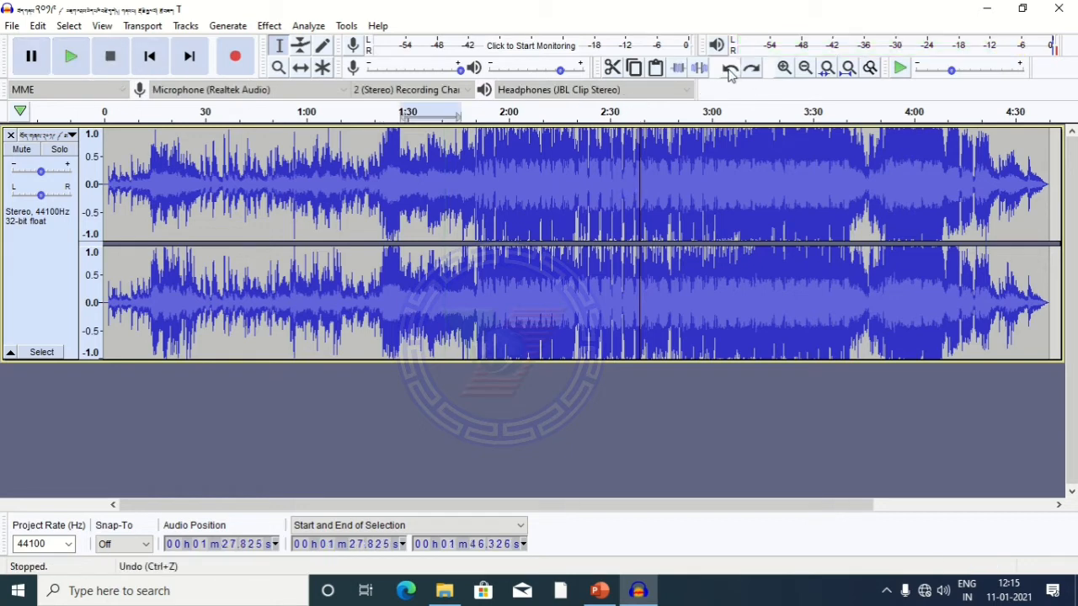
left_click(730, 69)
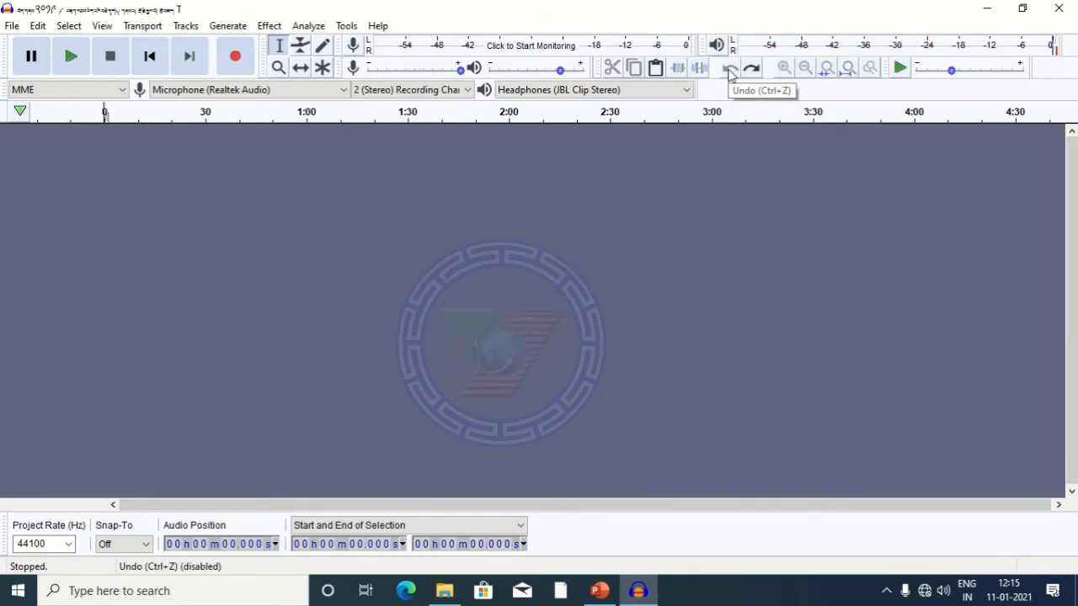
left_click(12, 25)
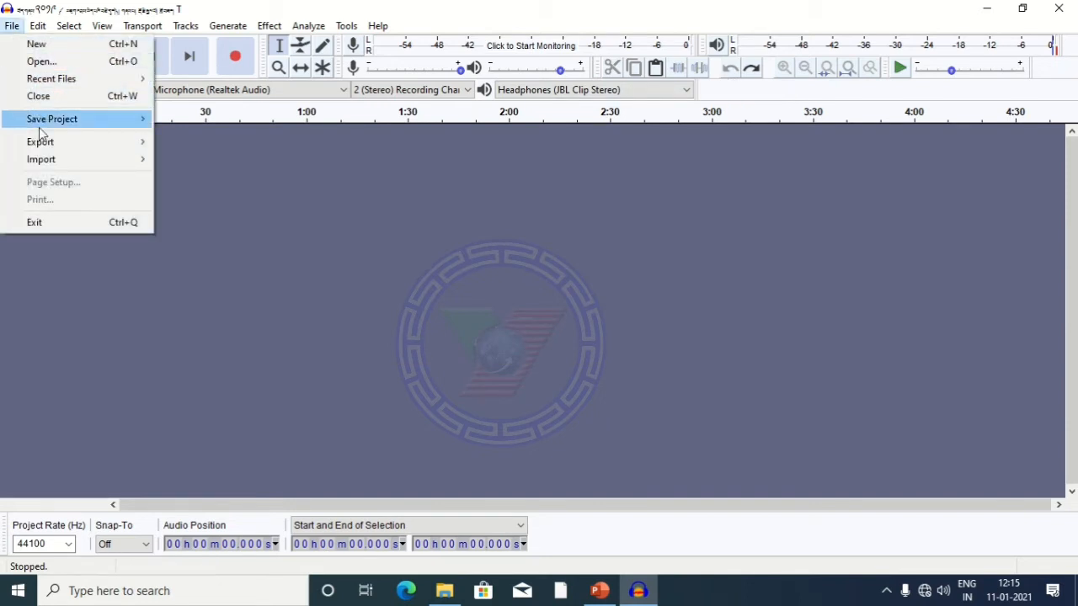
mouse_move(68, 163)
left_click(190, 160)
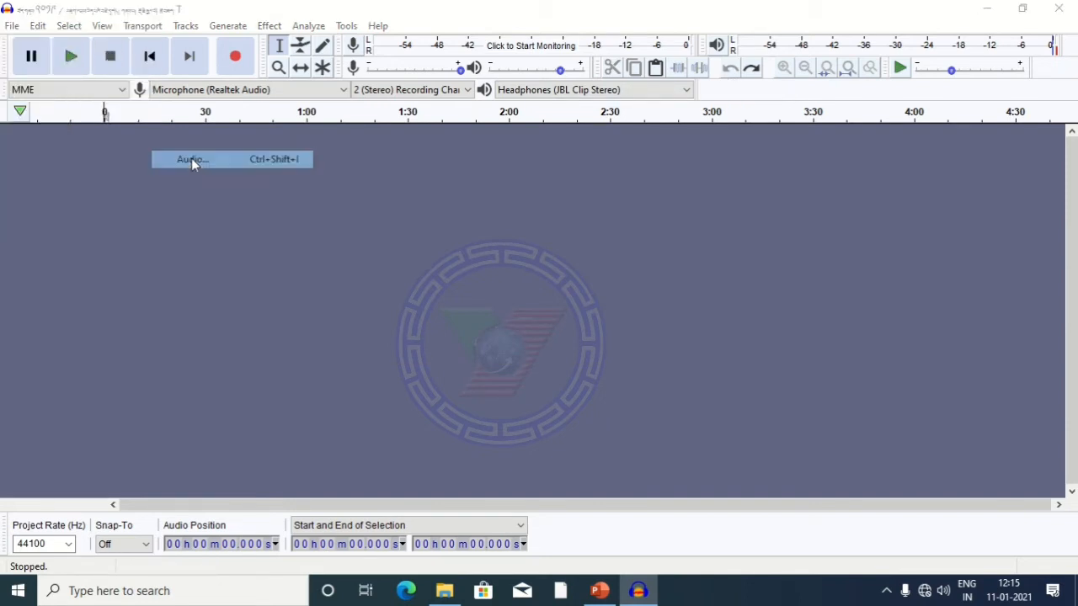
double_click(165, 125)
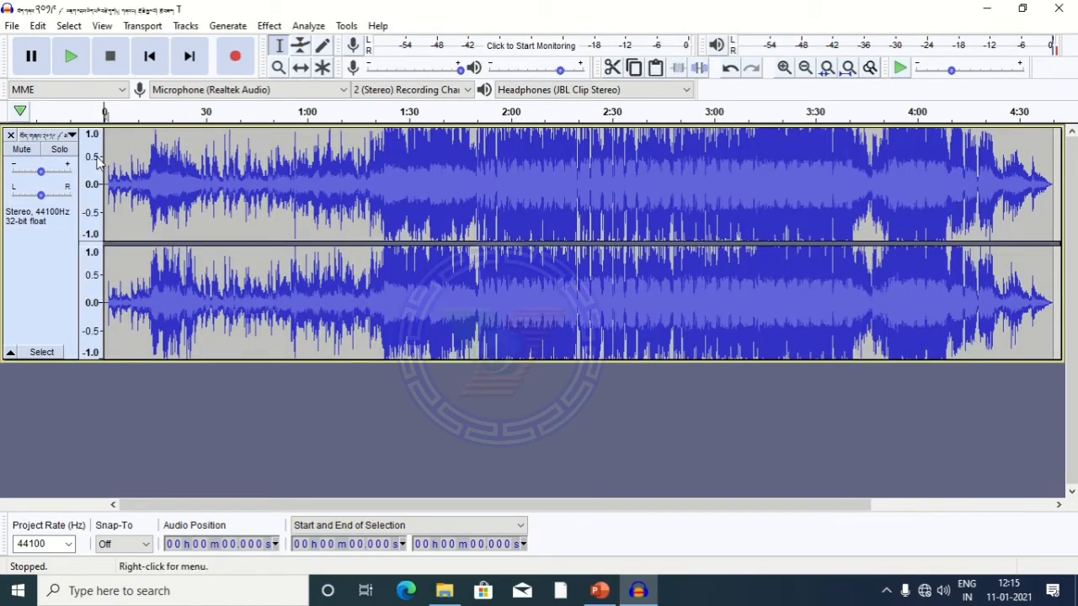
Select the song from about 0:02 to 4:40 and remove its vocals with Vocal Reduction and Isolation
left_click_drag(109, 163, 1053, 209)
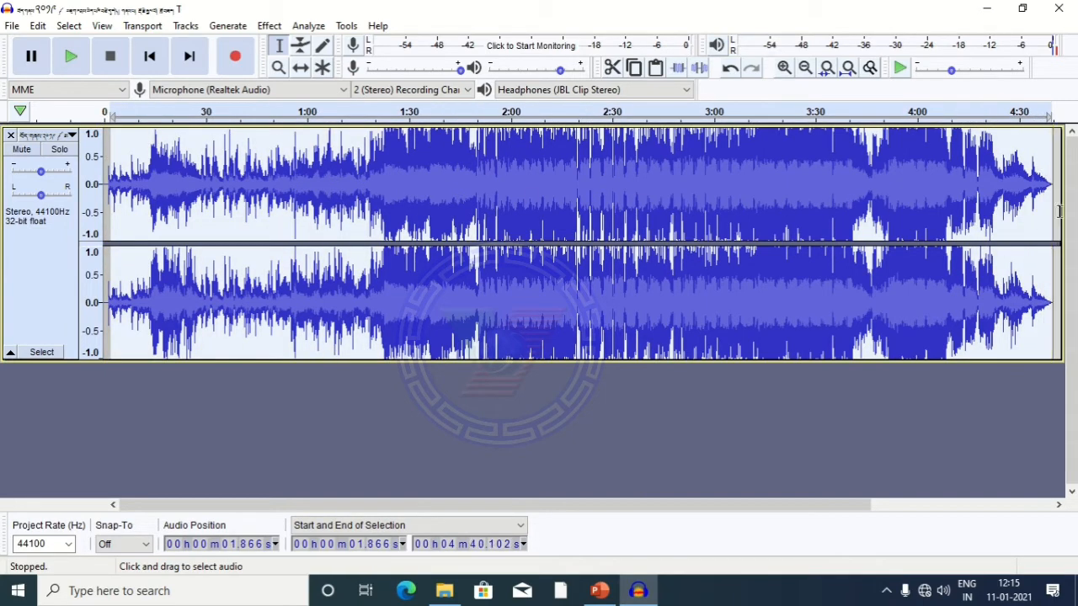
left_click(269, 25)
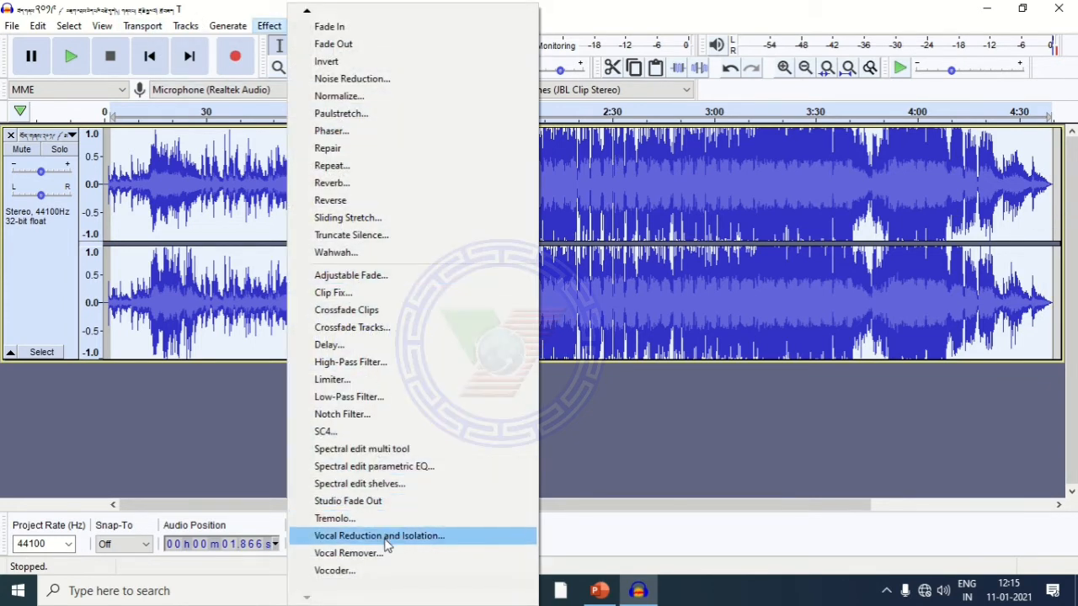
left_click(386, 537)
left_click(623, 358)
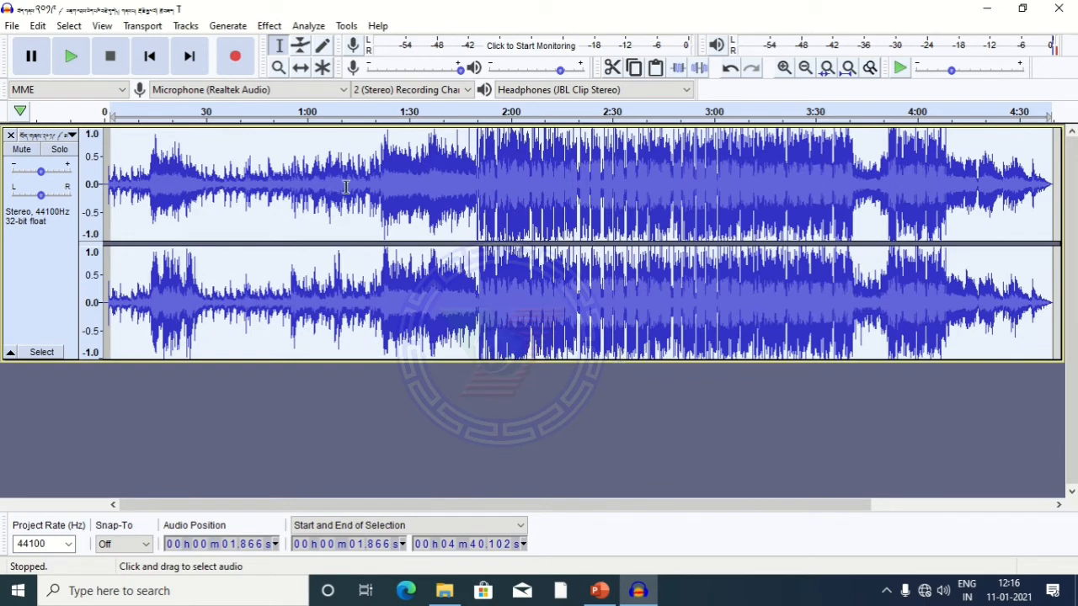
Play the processed track from about 1:23 to check the vocal removal, and pause at about 1:42
left_click(385, 135)
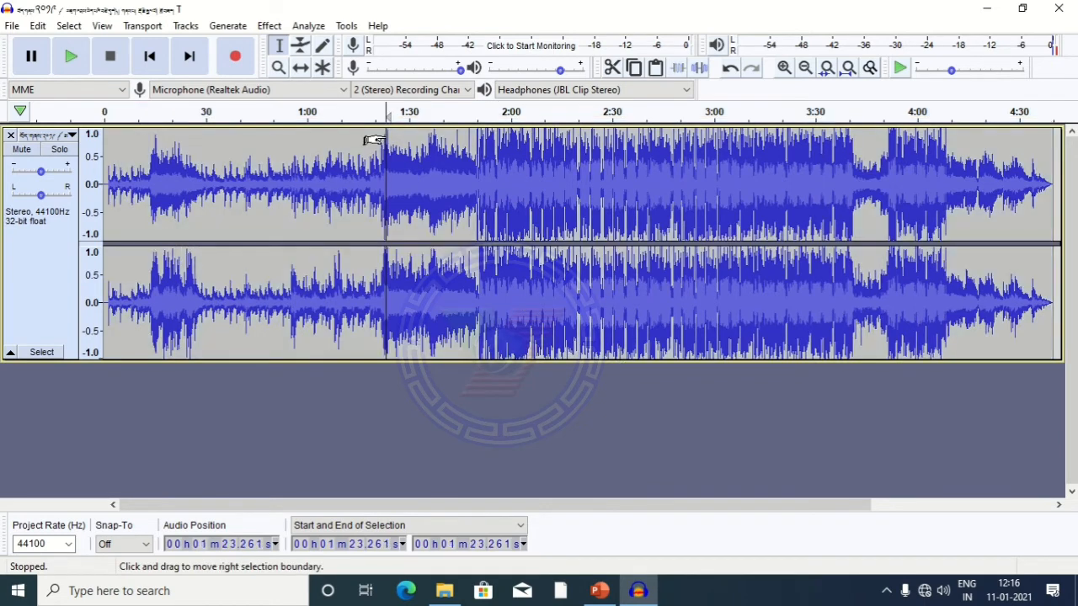
left_click(67, 58)
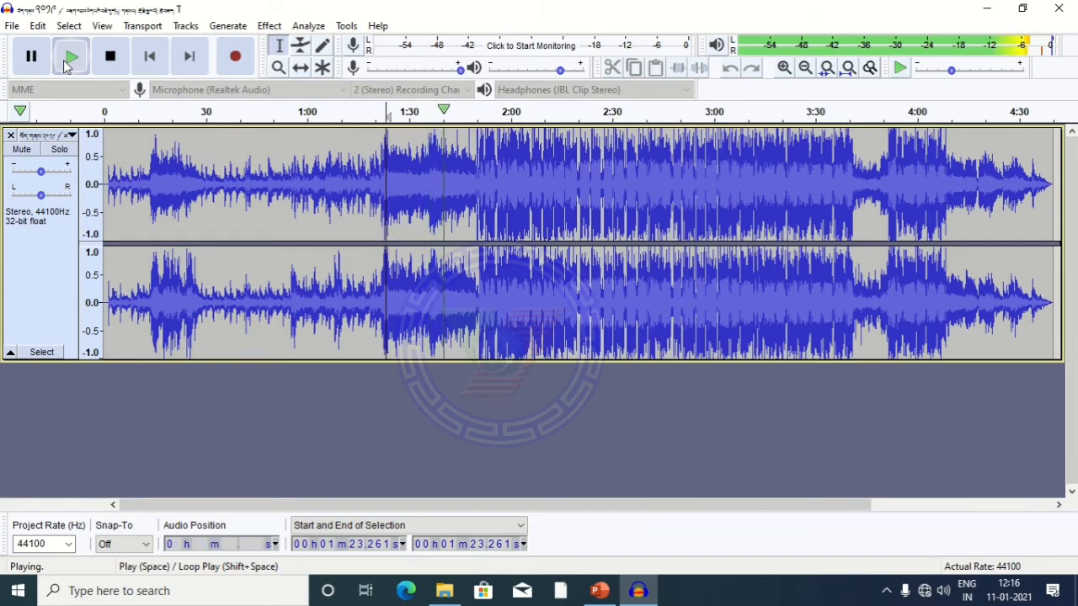
left_click(32, 58)
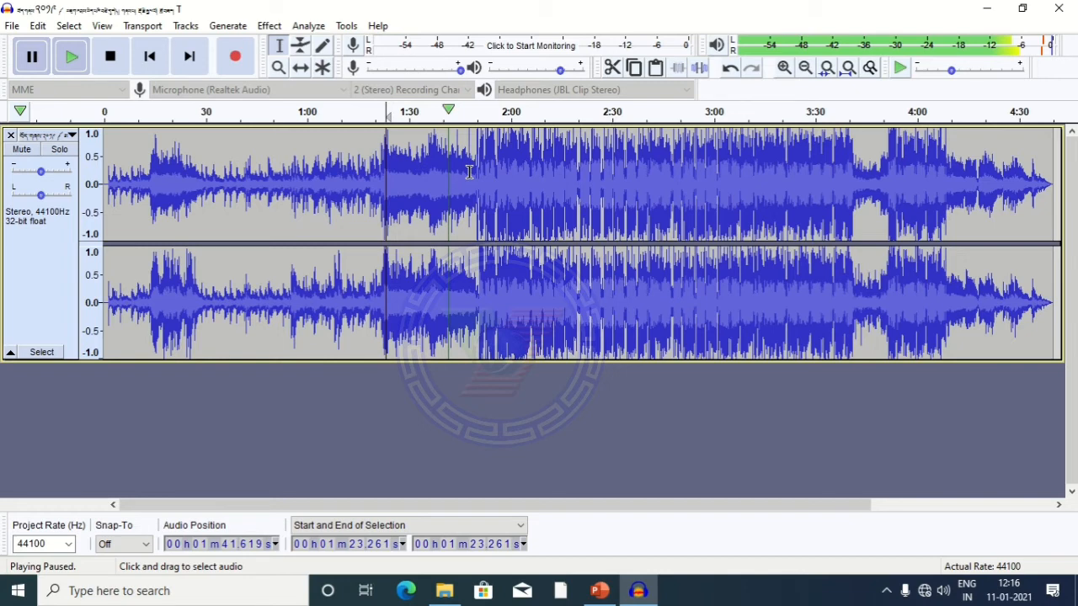
Export the track to the Desktop as an MP3 file named ttt, keeping the default format options and metadata tags
left_click(14, 32)
mouse_move(120, 148)
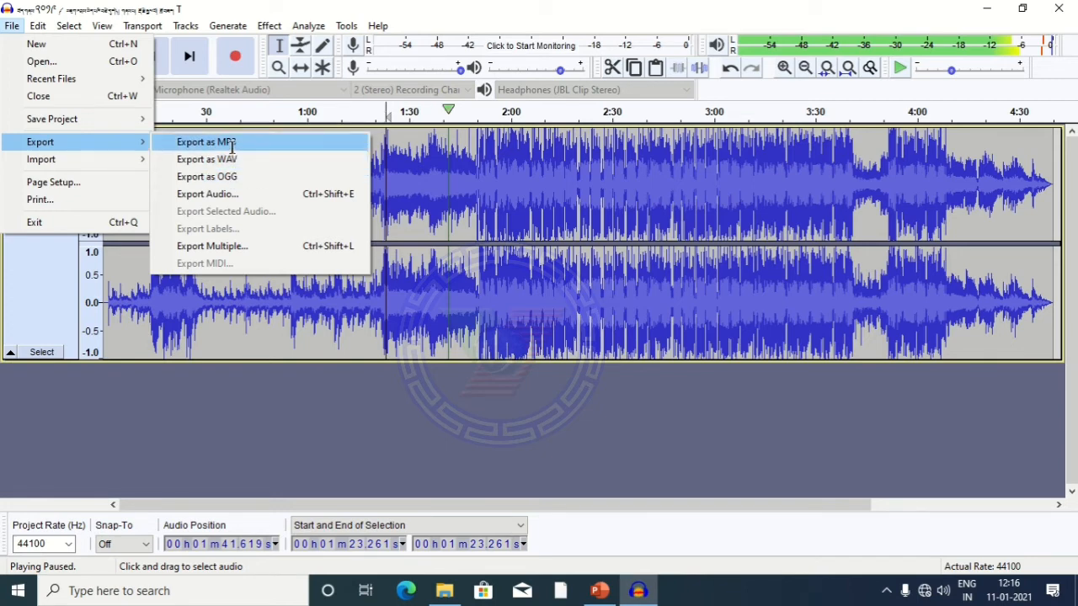
left_click(207, 143)
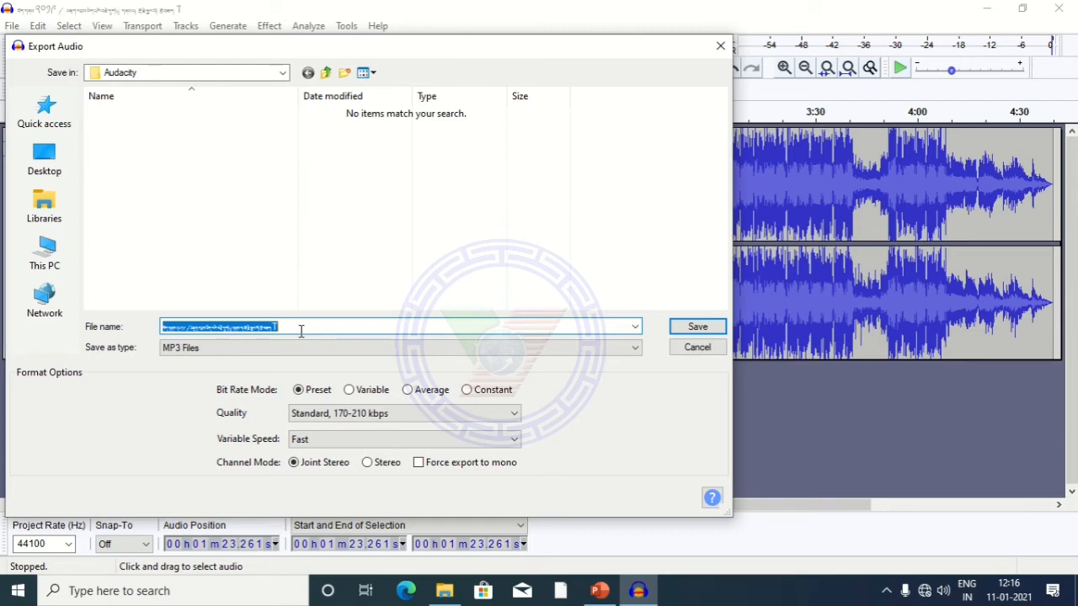
type("ttt")
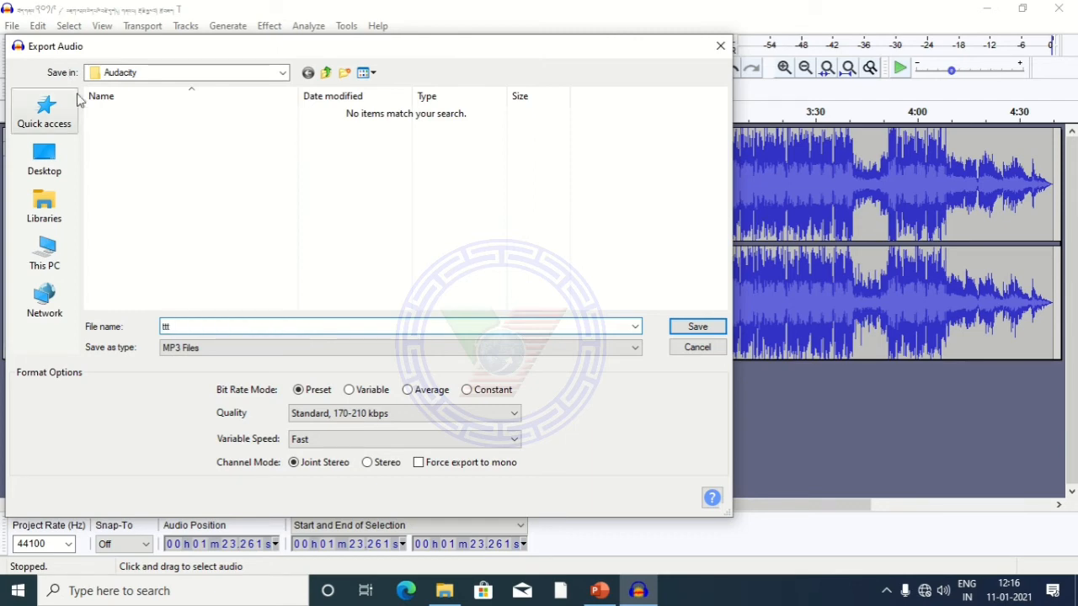
left_click(55, 162)
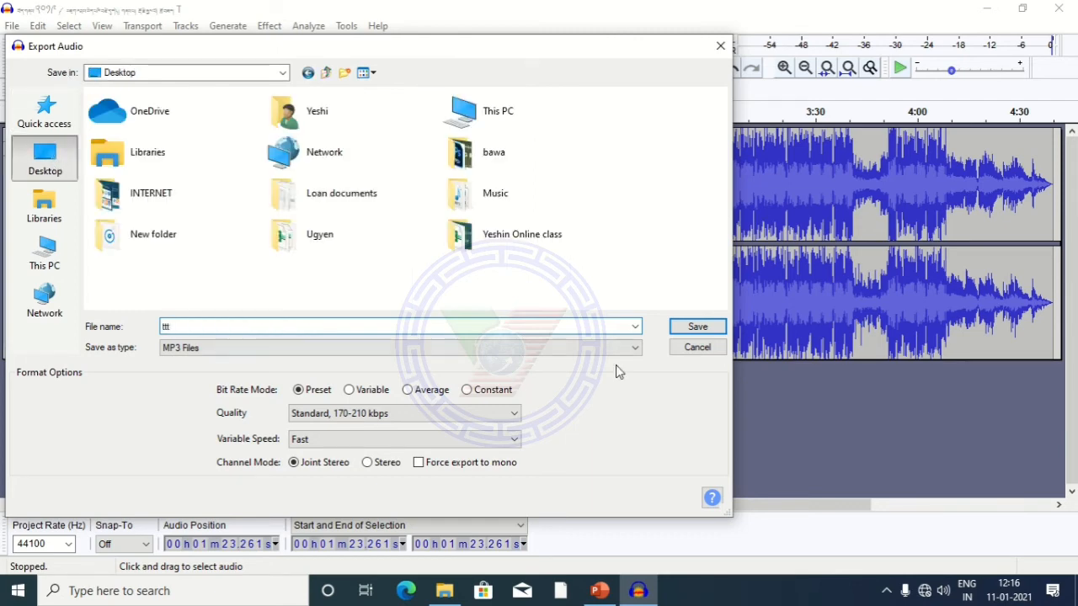
left_click(698, 328)
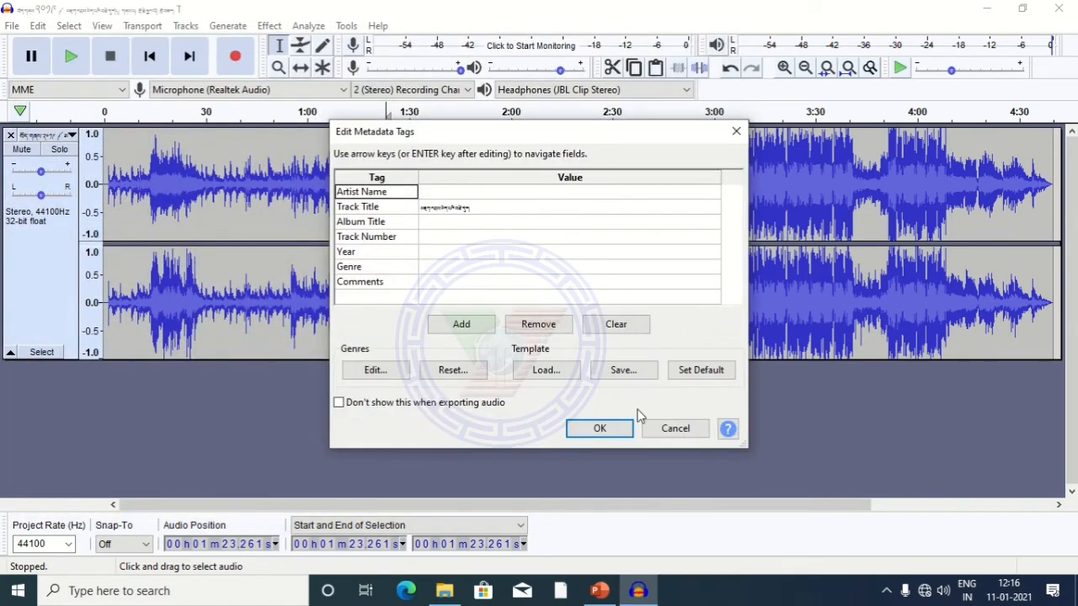
left_click(608, 429)
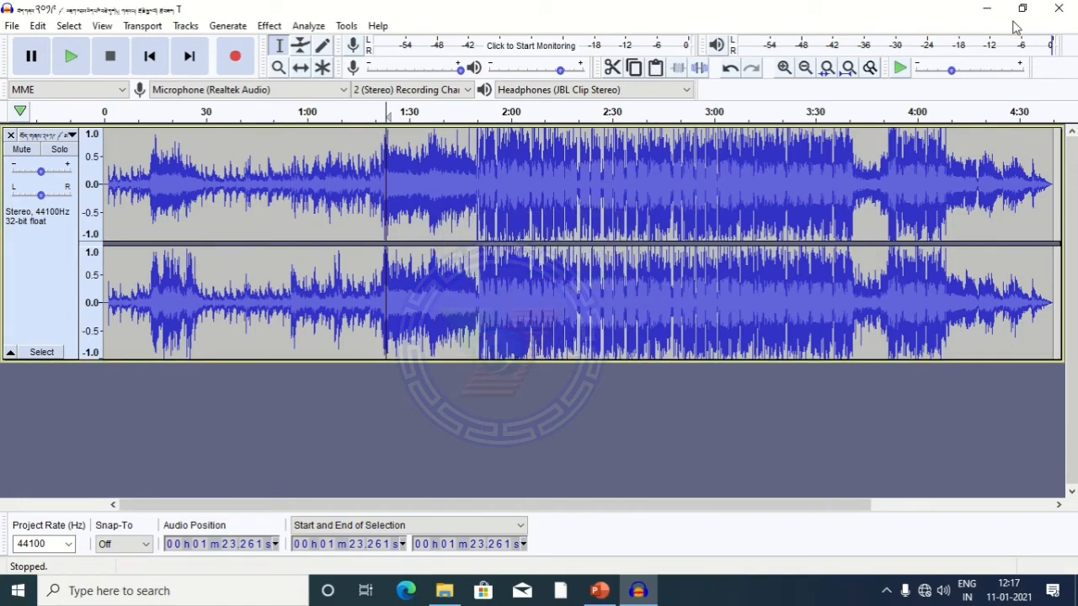
Play the exported ttt file from the desktop in the media player, listen at several positions, and close the player
left_click(987, 8)
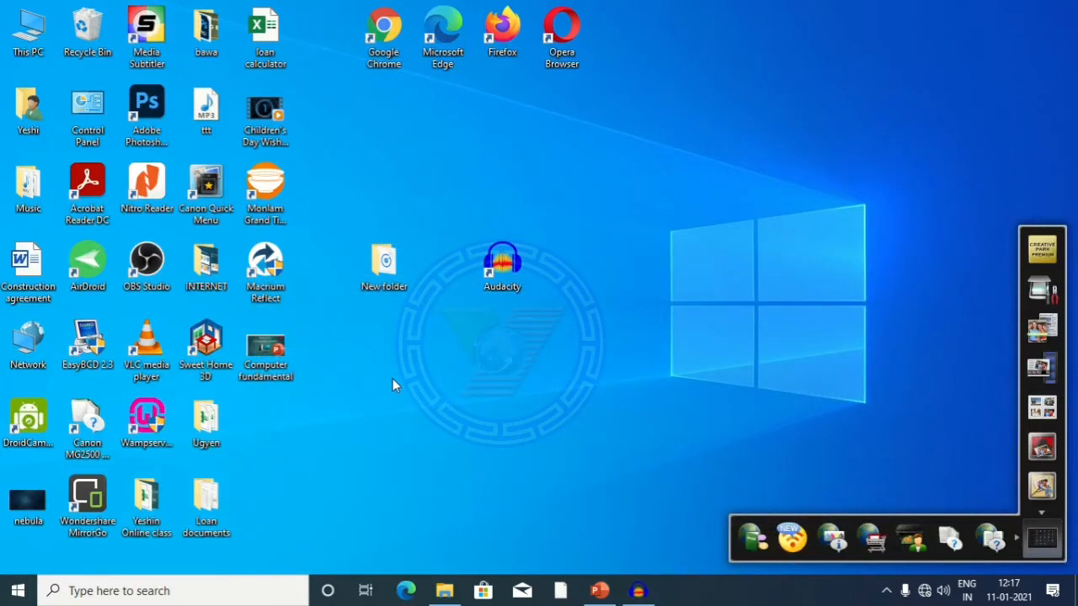
double_click(207, 115)
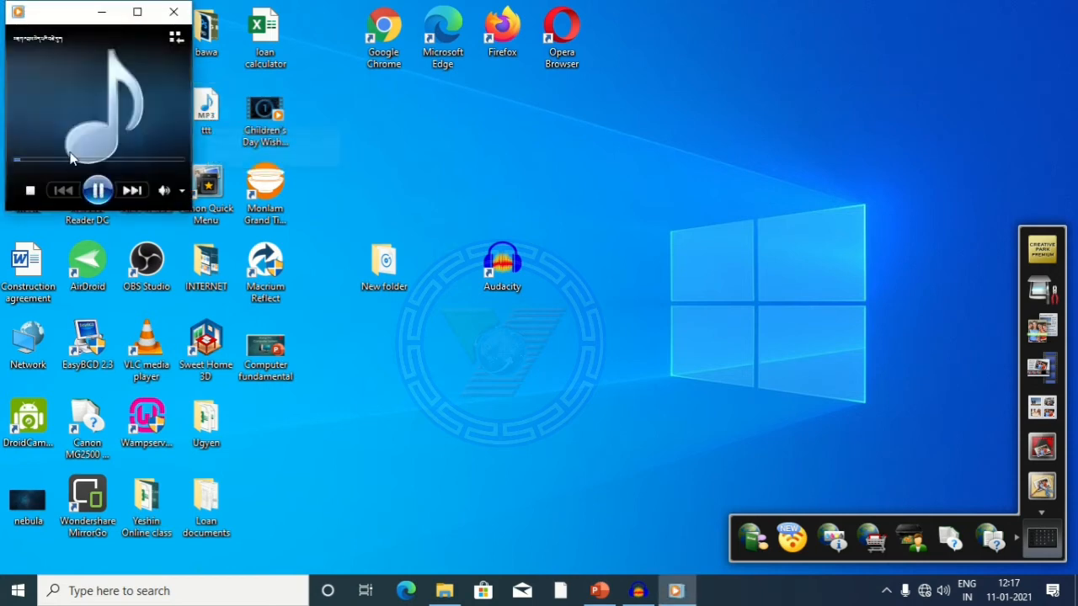
left_click(43, 161)
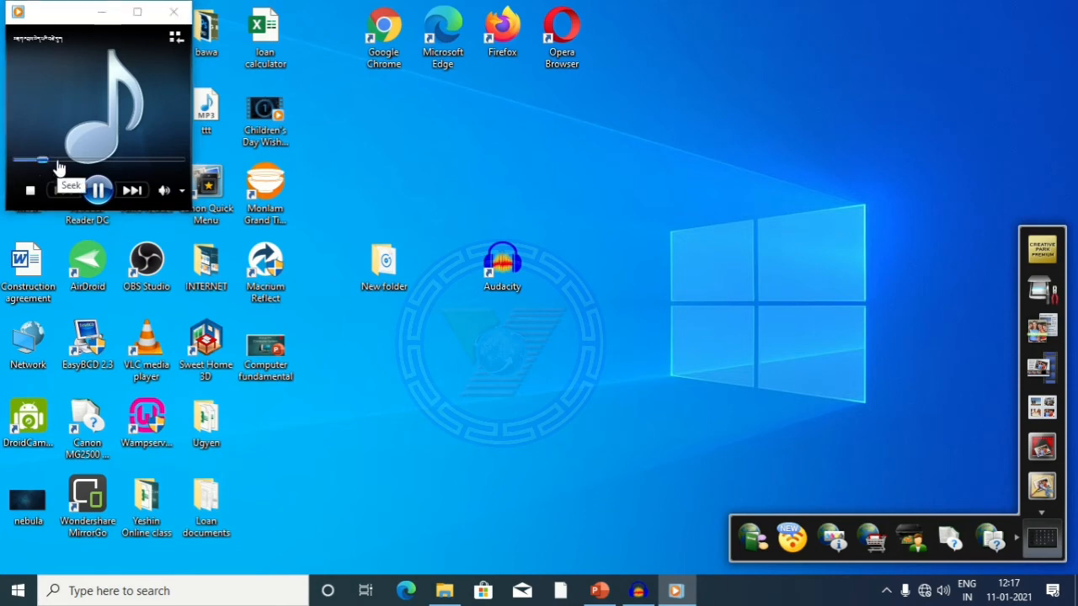
left_click(57, 161)
left_click(88, 164)
left_click(97, 192)
left_click_drag(49, 12, 209, 167)
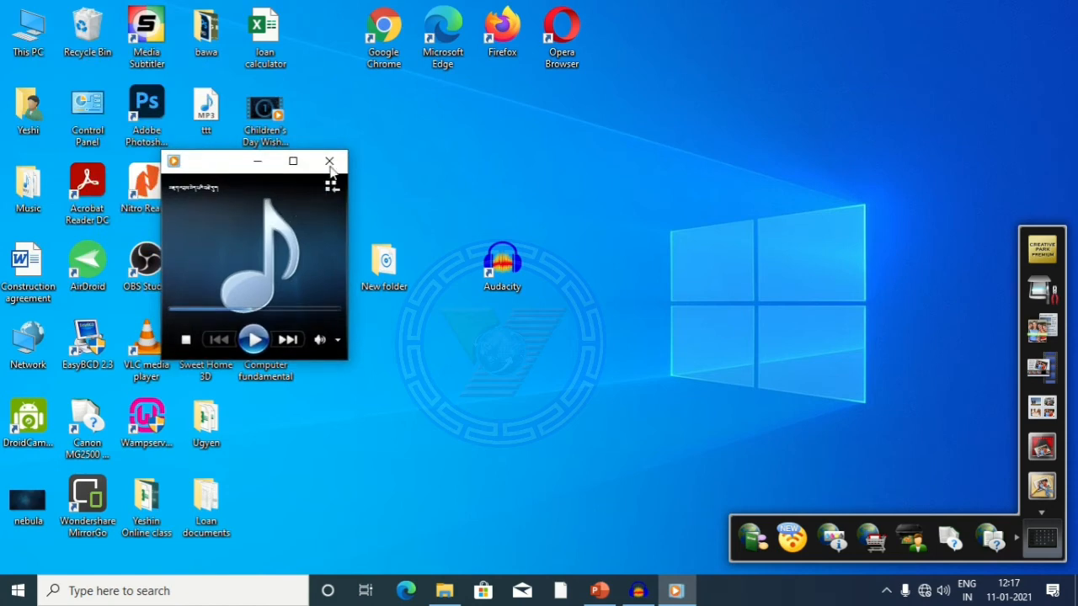
left_click(330, 161)
left_click_drag(510, 261, 566, 265)
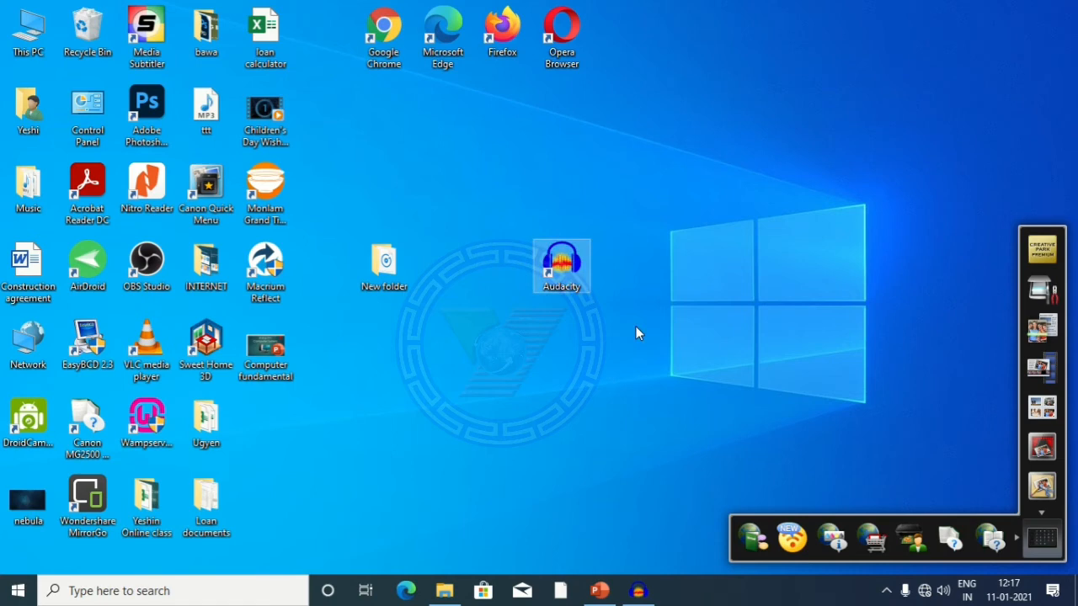